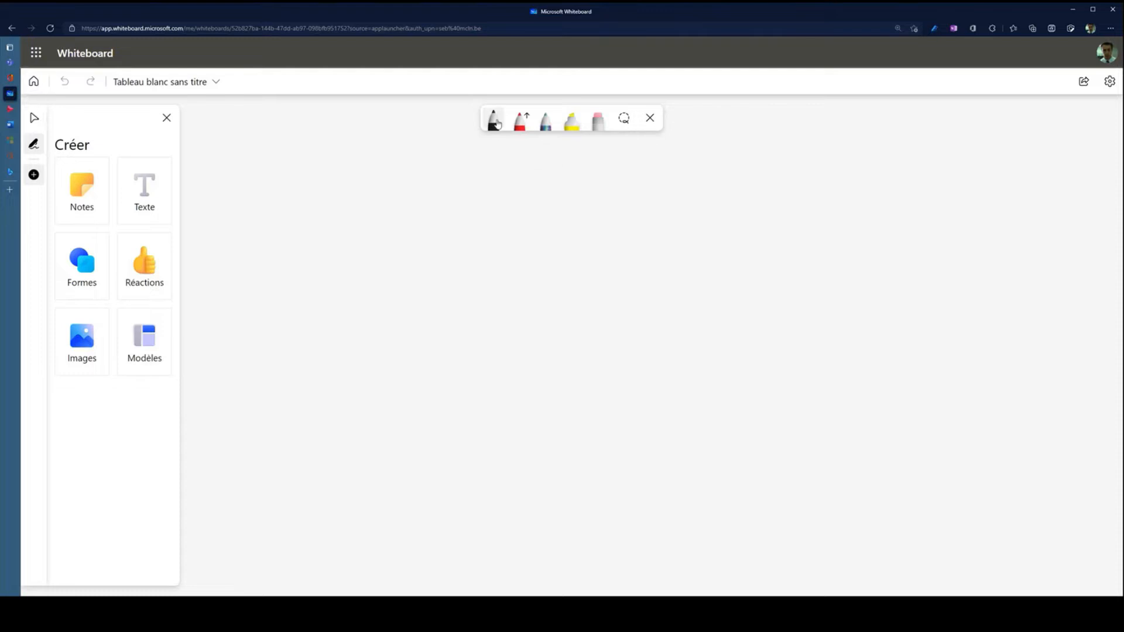
Step: Draw freehand scribbles and a large loop on the blank board with the black pen at thickness 3
left_click(494, 123)
left_click(497, 124)
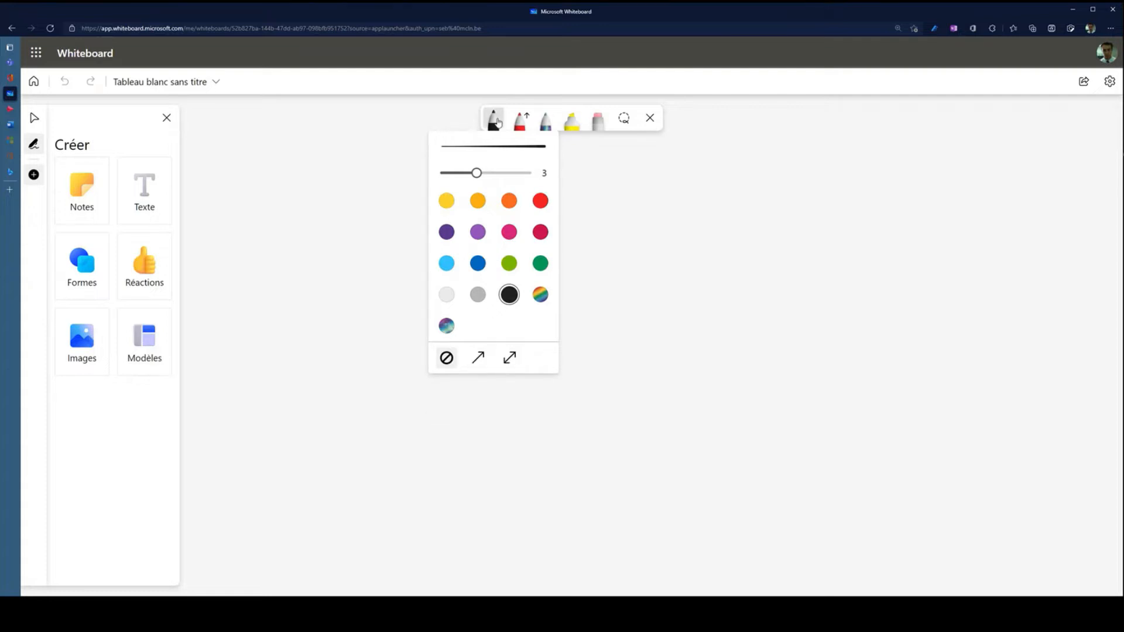
left_click(492, 124)
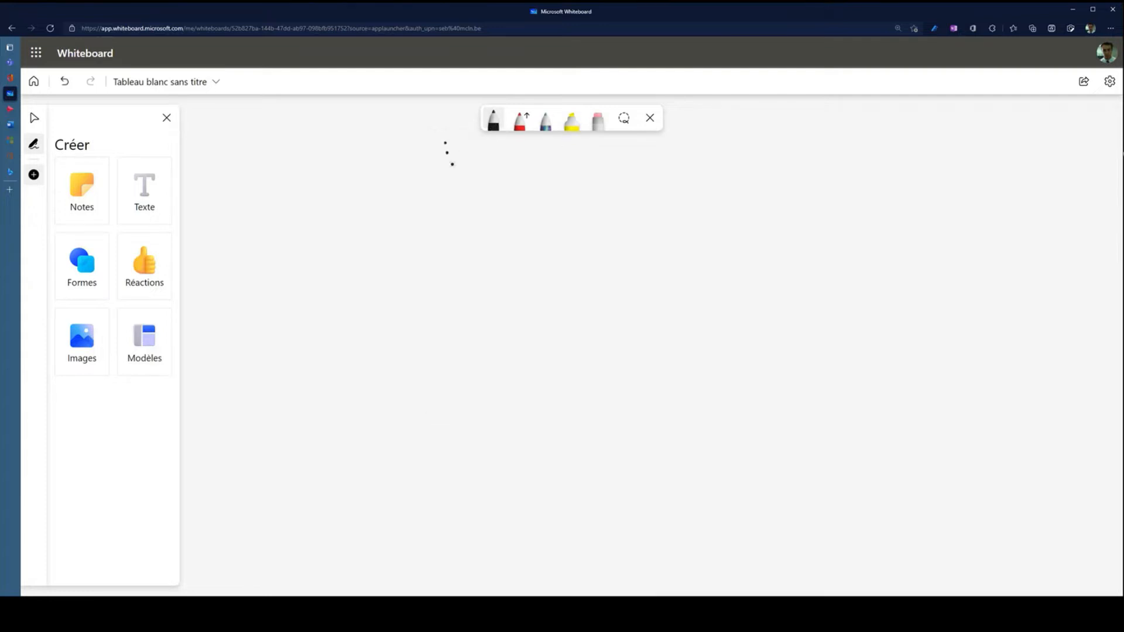
mouse_move(452, 164)
left_mouse_down()
mouse_move(572, 218)
mouse_move(898, 288)
left_mouse_up()
mouse_move(747, 323)
left_mouse_down()
mouse_move(457, 334)
mouse_move(427, 301)
mouse_move(625, 279)
mouse_move(464, 402)
left_mouse_up()
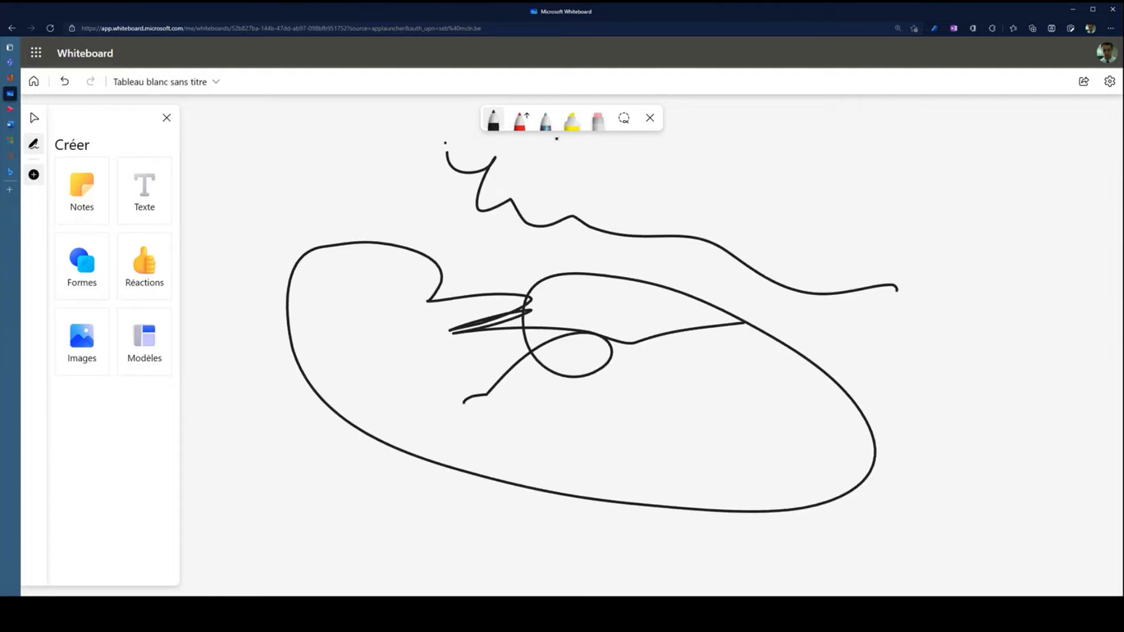
Step: Draw a curved red single-headed arrow across the black scribbles and a curved red double-headed arrow beside them
left_click(520, 121)
left_click_drag(402, 219, 560, 447)
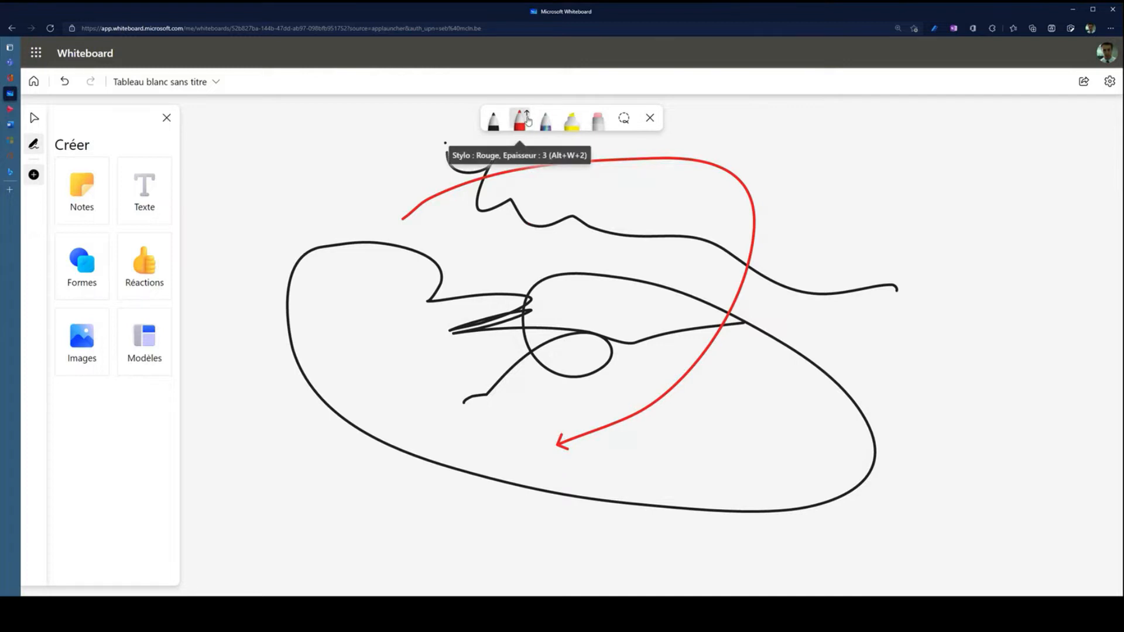
left_click(521, 120)
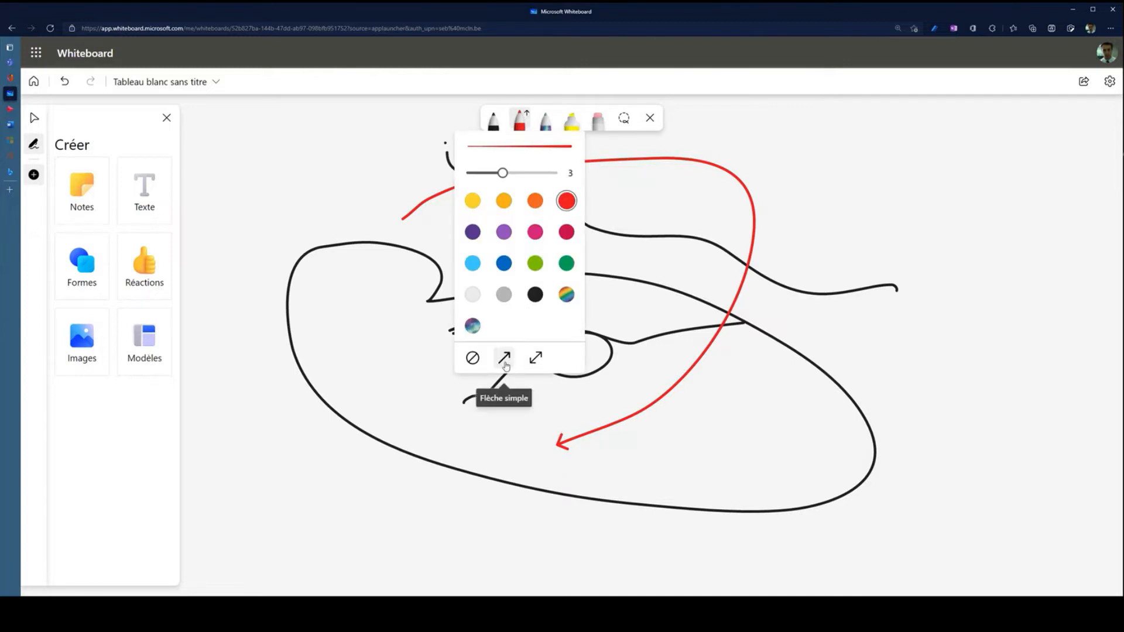
left_click(536, 357)
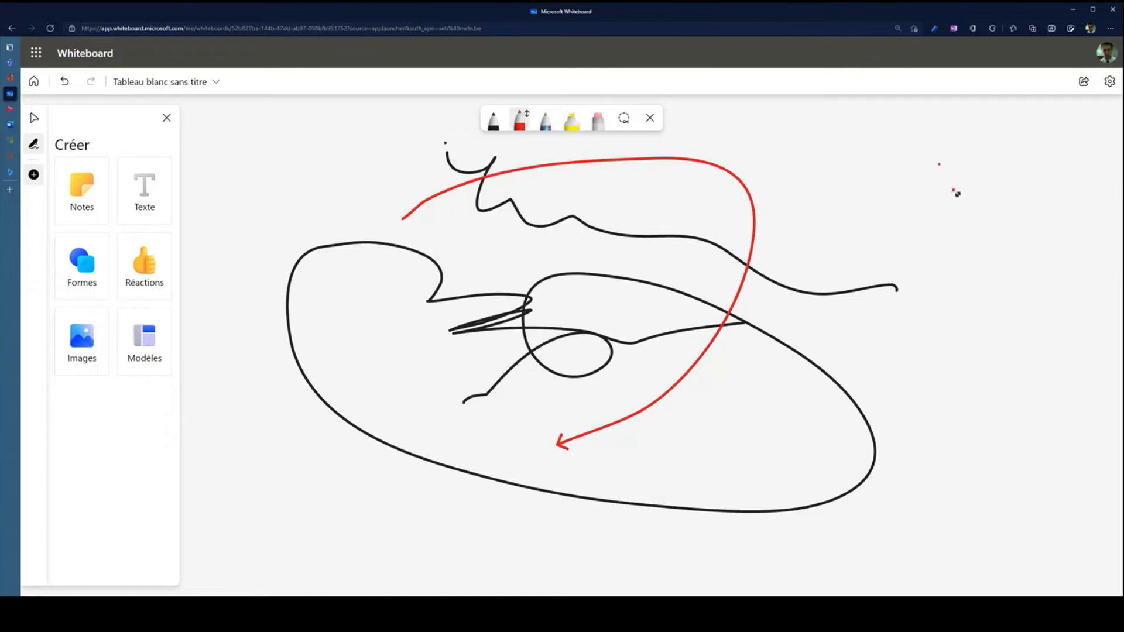
left_click_drag(941, 166, 1009, 525)
Step: Check the yellow highlighter's thickness and colour options, ending with the black pen selected
left_click(572, 120)
left_click(572, 121)
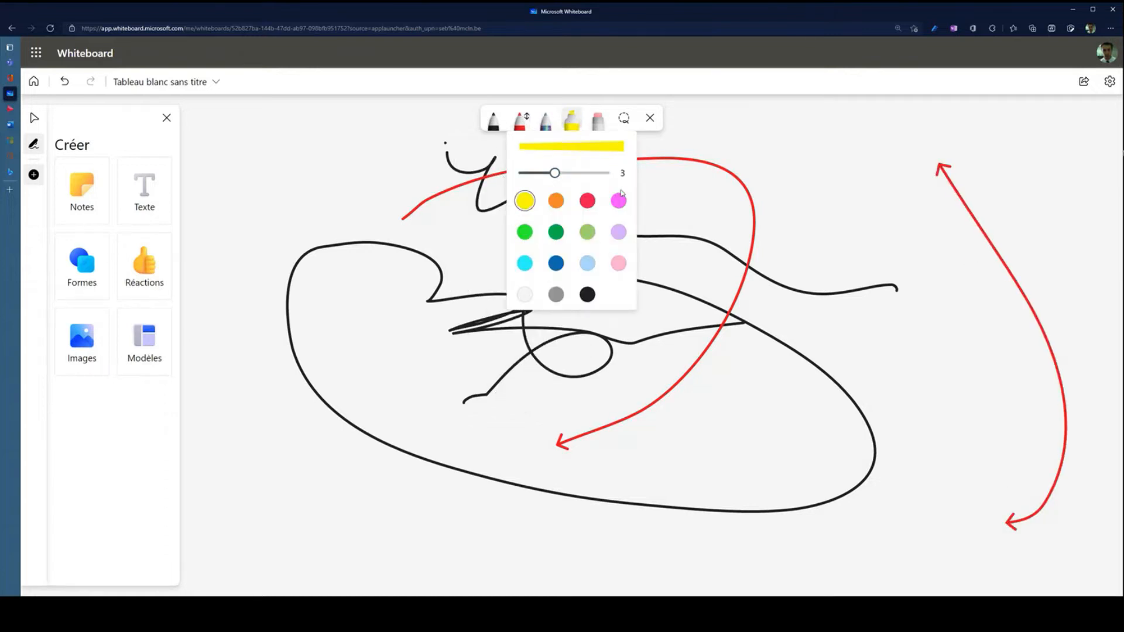
left_click(493, 120)
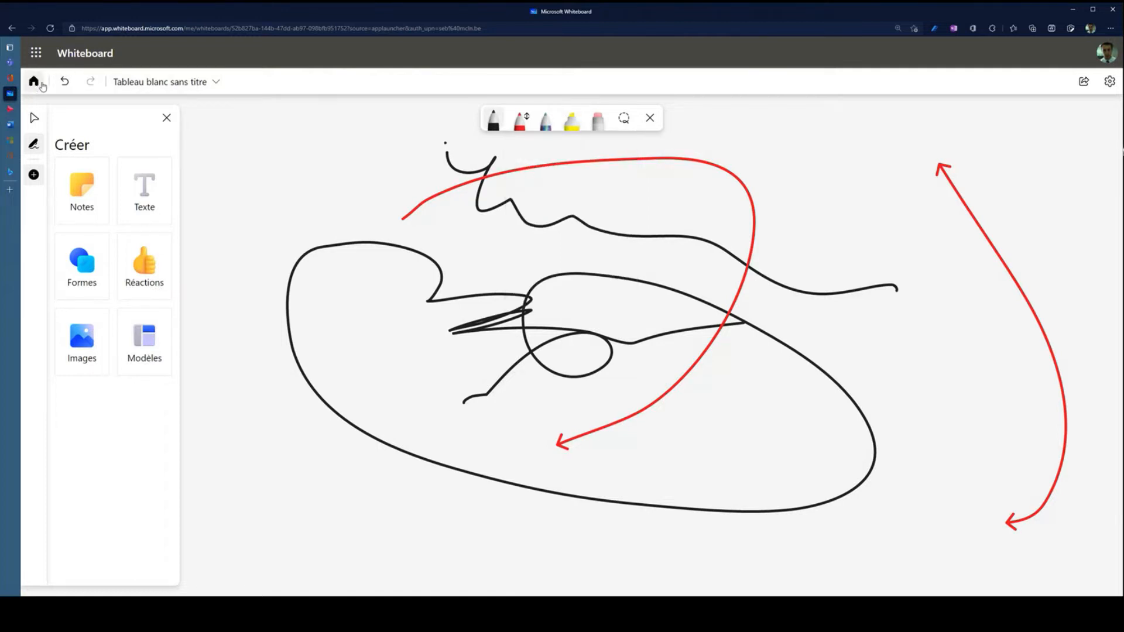
Step: Reopen the most recent untitled board from the board overview and rename it Formation Webinaire
left_click(34, 82)
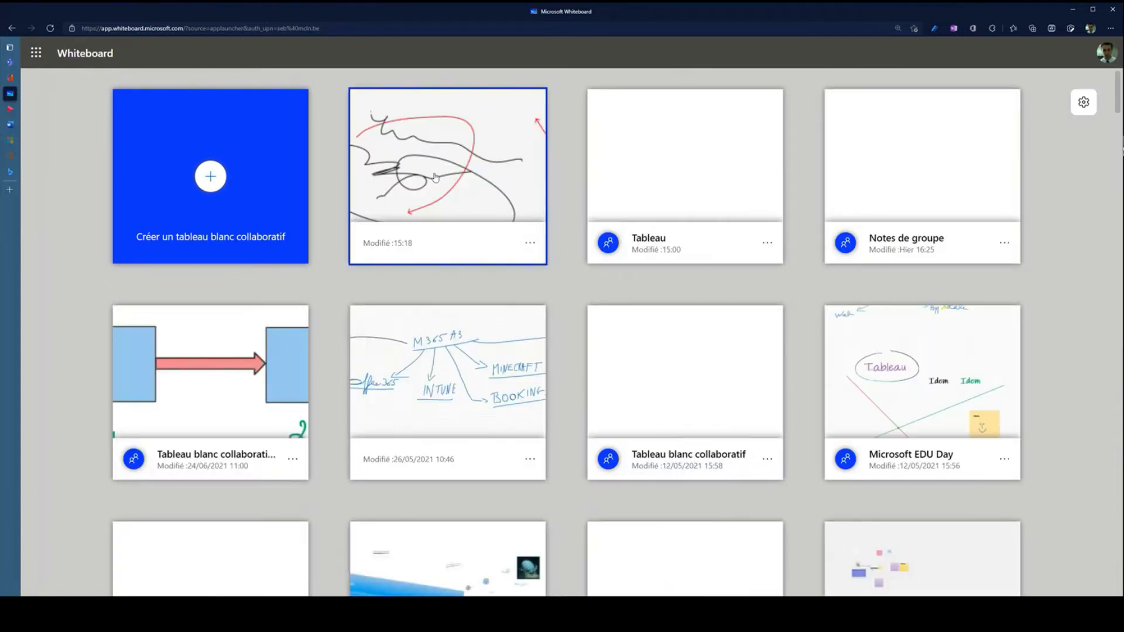
left_click(435, 178)
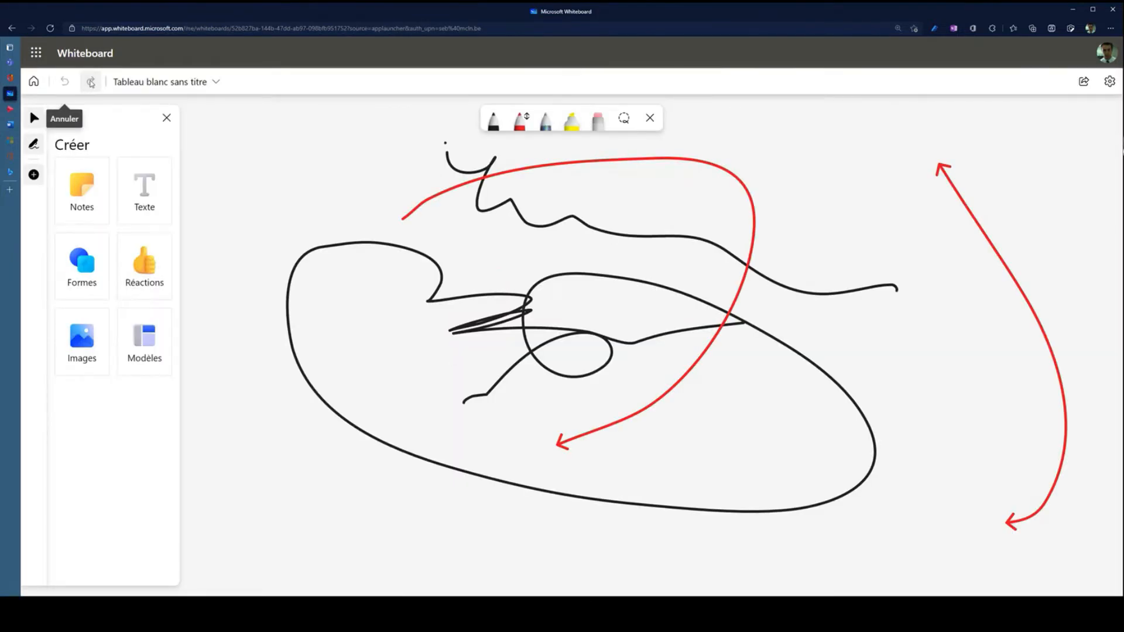
left_click(164, 81)
left_click_drag(234, 133, 79, 136)
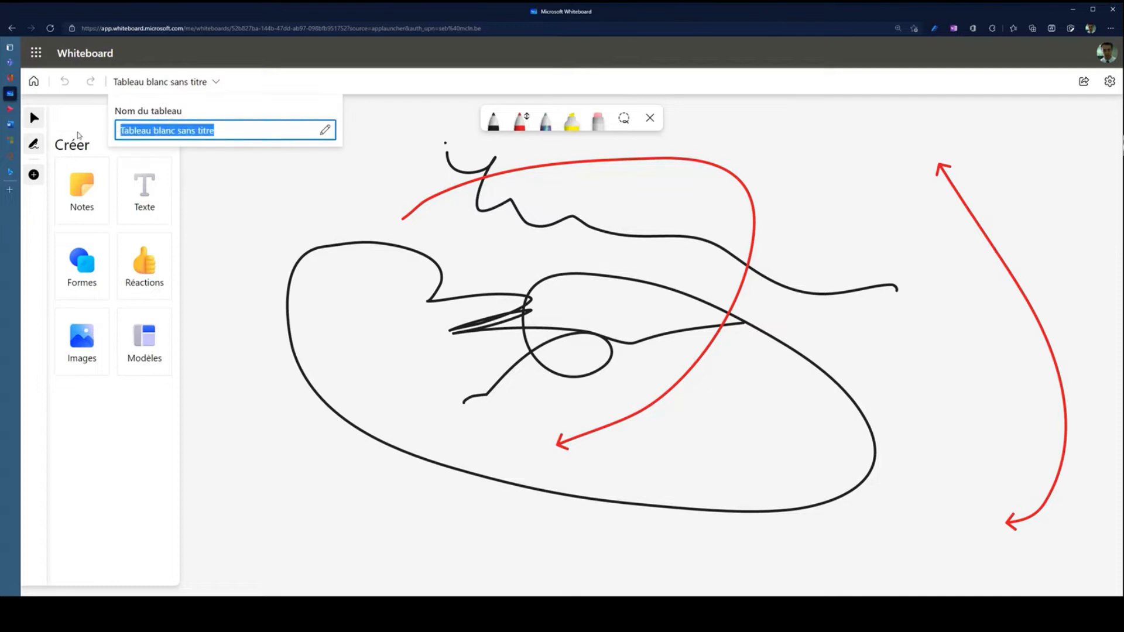
type("Form")
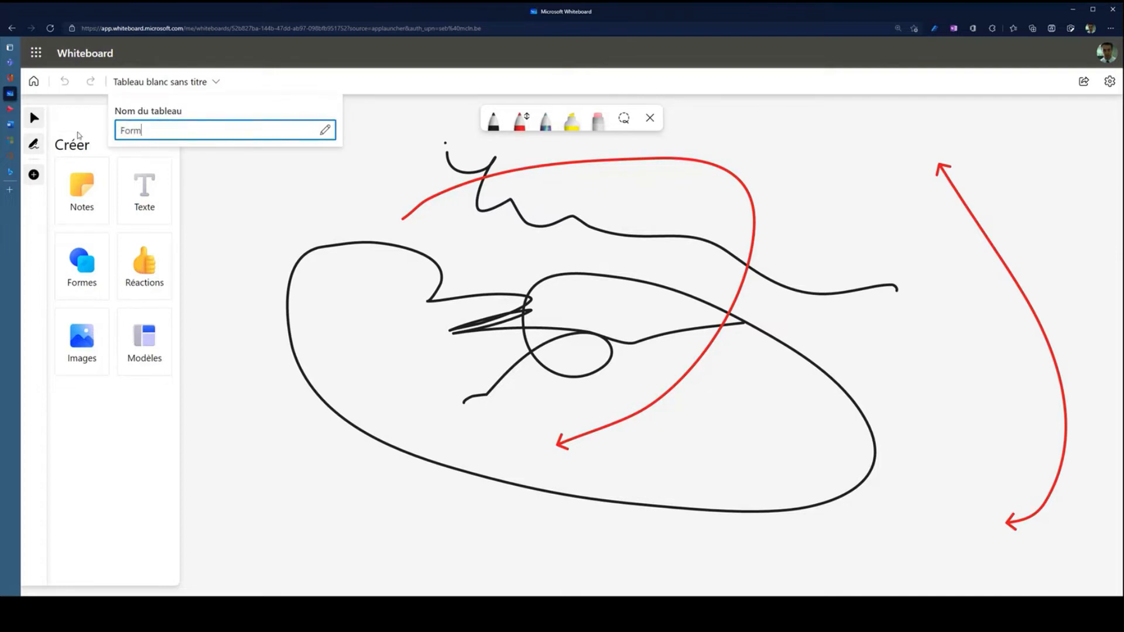
type("ation Webinaire")
left_click(325, 133)
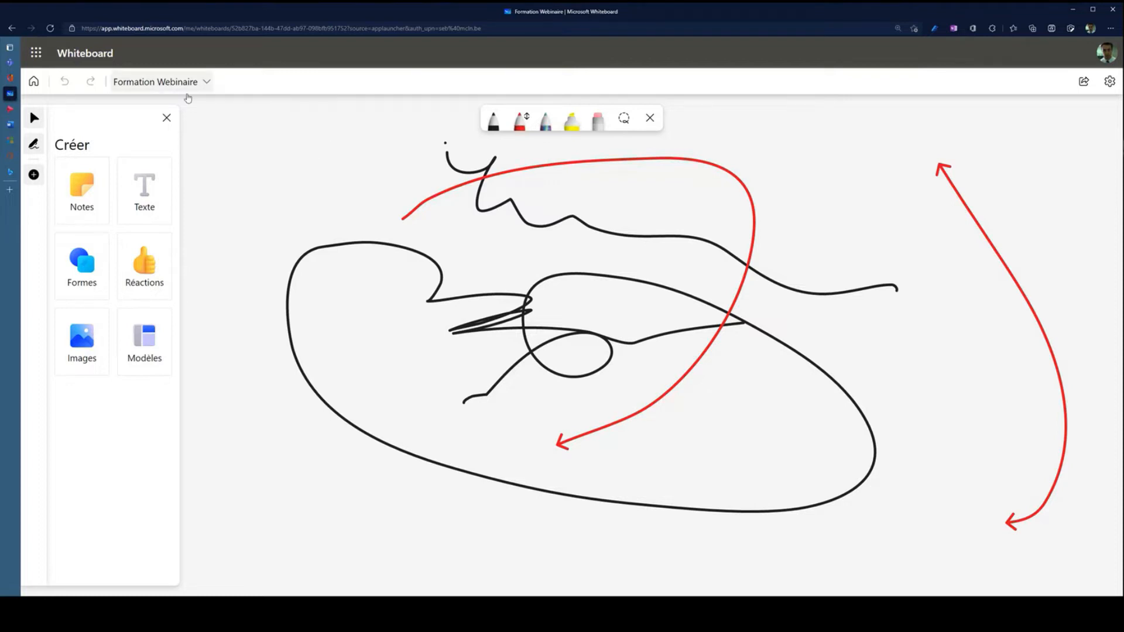
Step: Try out selection mode and the inking mode's pen toolbar, and check the black pen's options
left_click(34, 118)
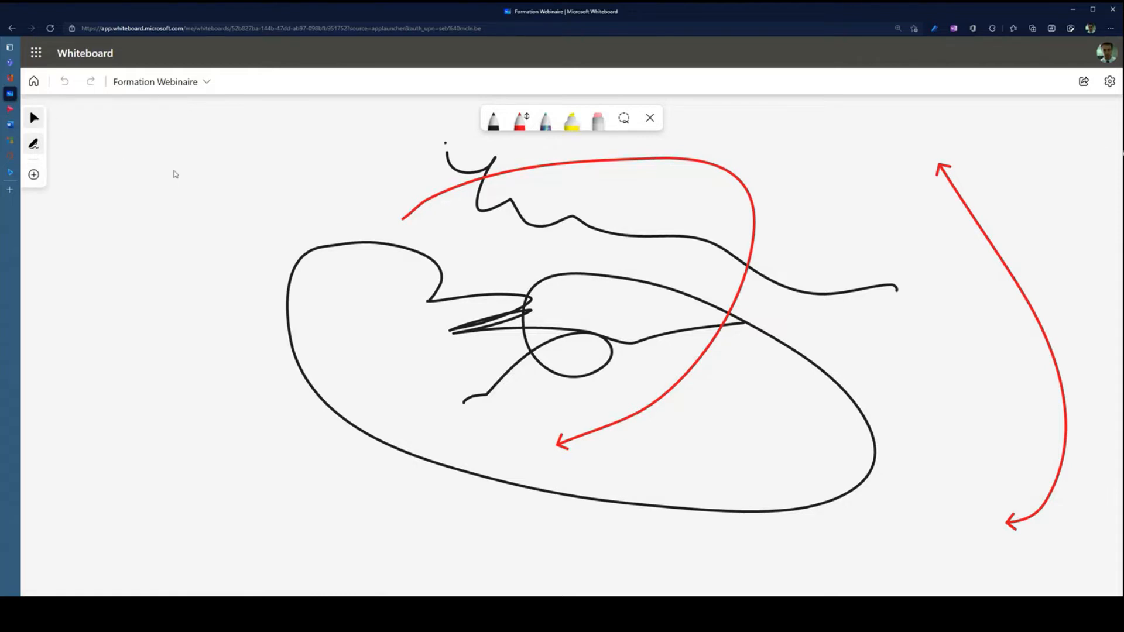
mouse_move(172, 154)
left_mouse_down()
mouse_move(94, 120)
mouse_move(201, 230)
mouse_move(128, 208)
mouse_move(113, 181)
left_mouse_up()
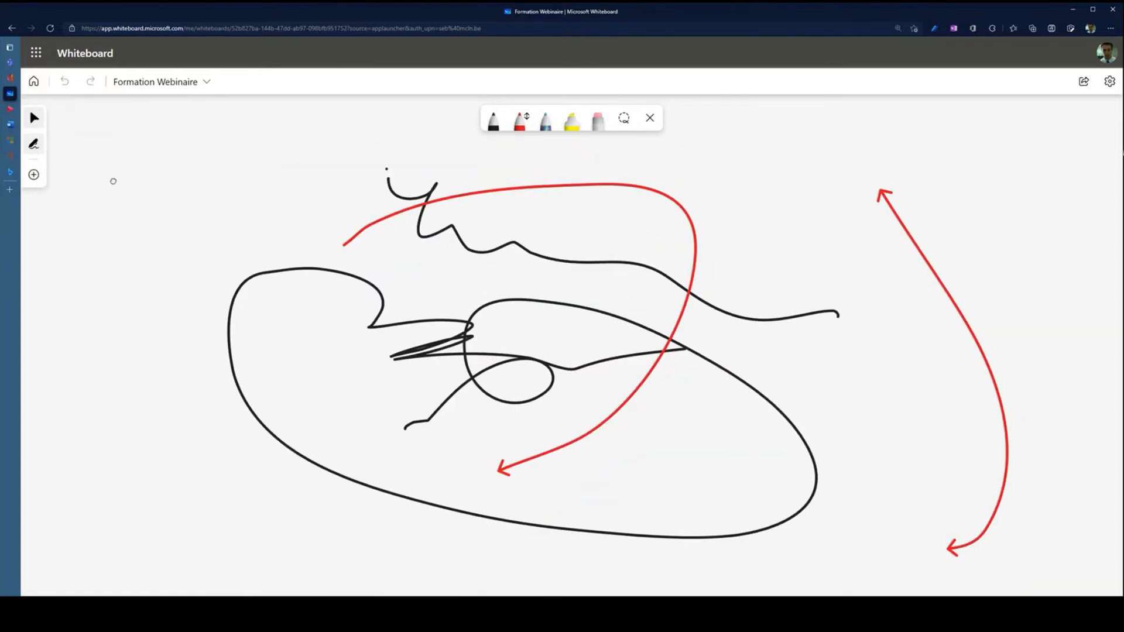
left_click(35, 145)
left_click(34, 145)
left_click(34, 145)
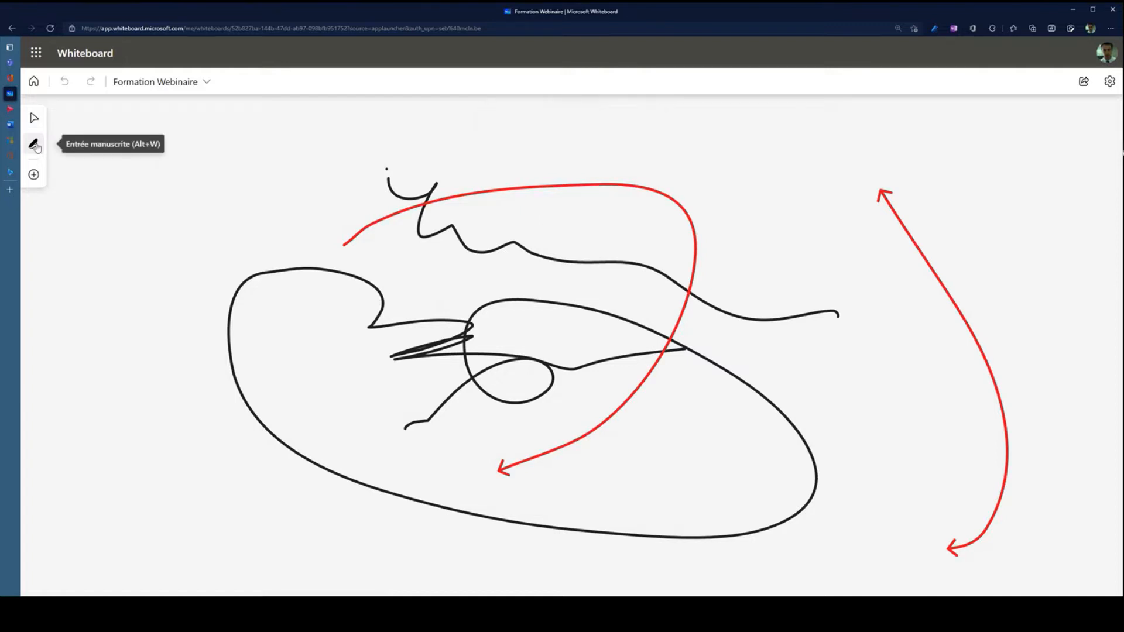
left_click(35, 145)
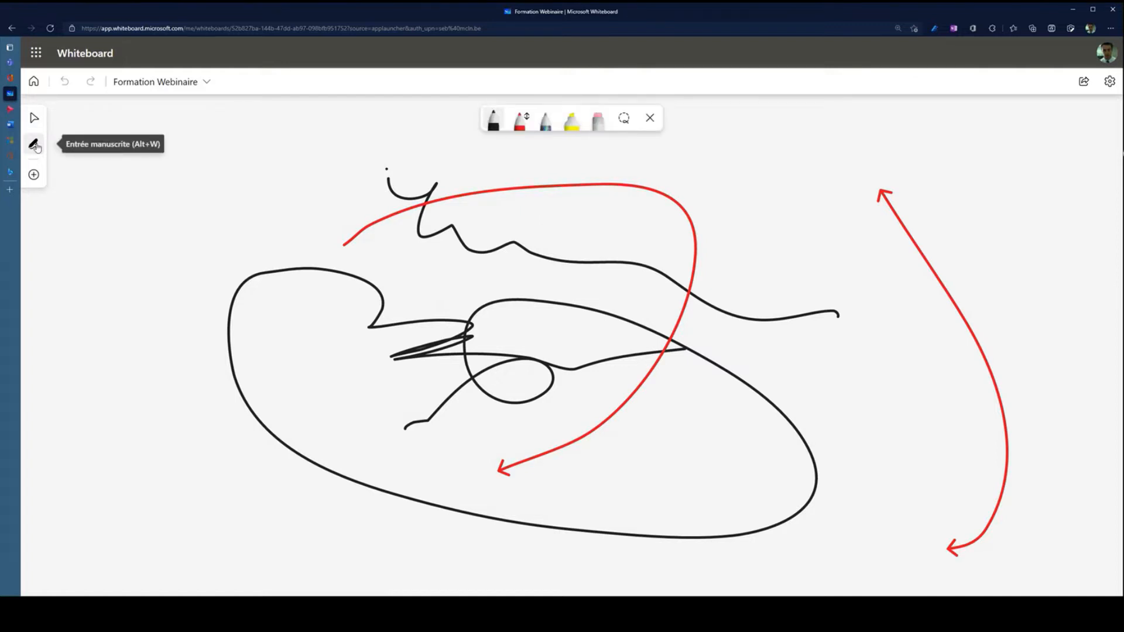
left_click(494, 121)
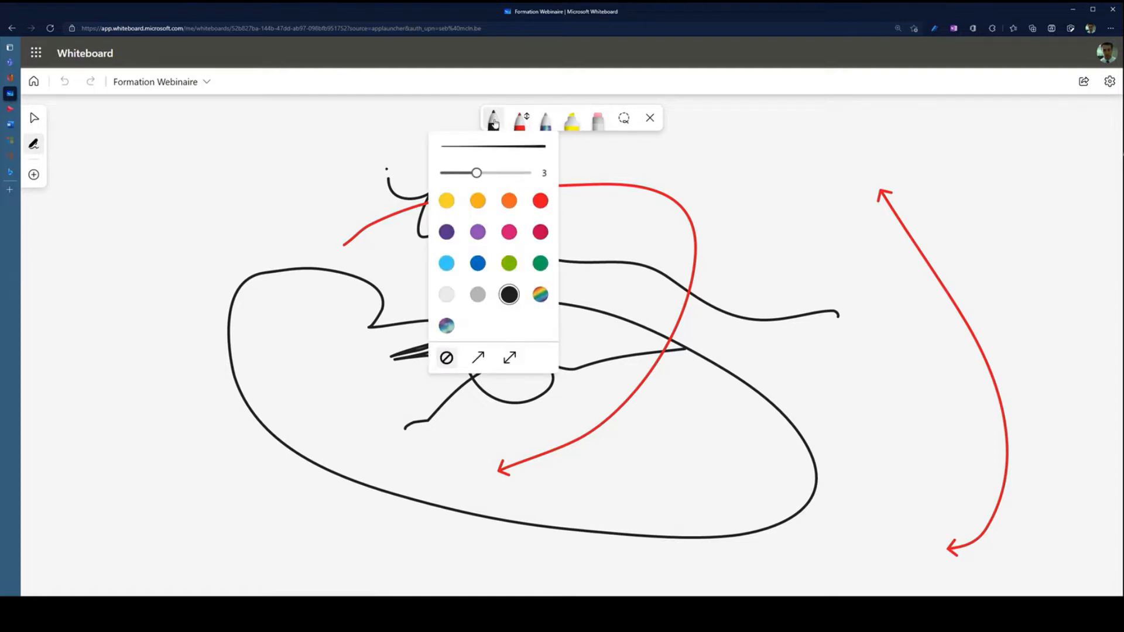
left_click(494, 122)
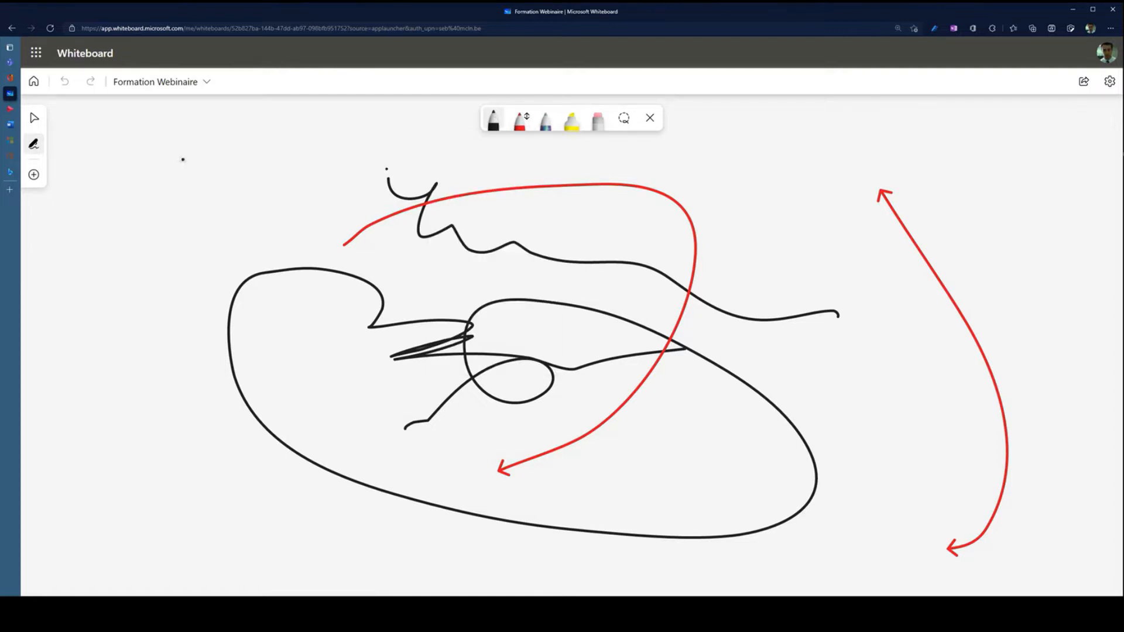
Step: Add a yellow sticky note in the empty area beside the drawings
left_click(34, 175)
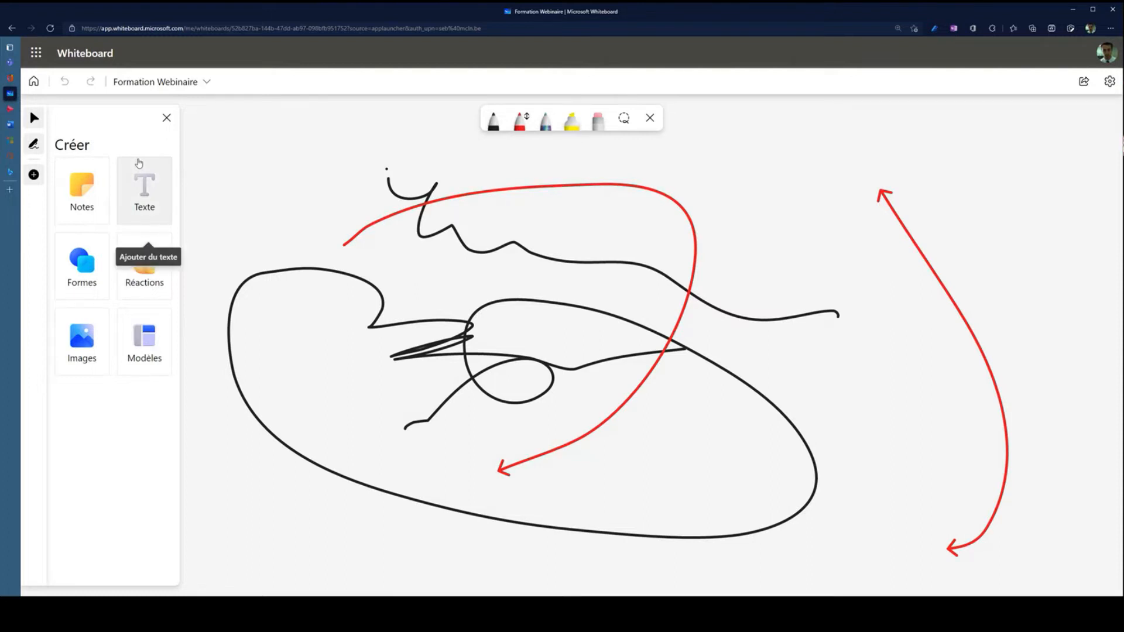
scroll(405, 284, "down", 10)
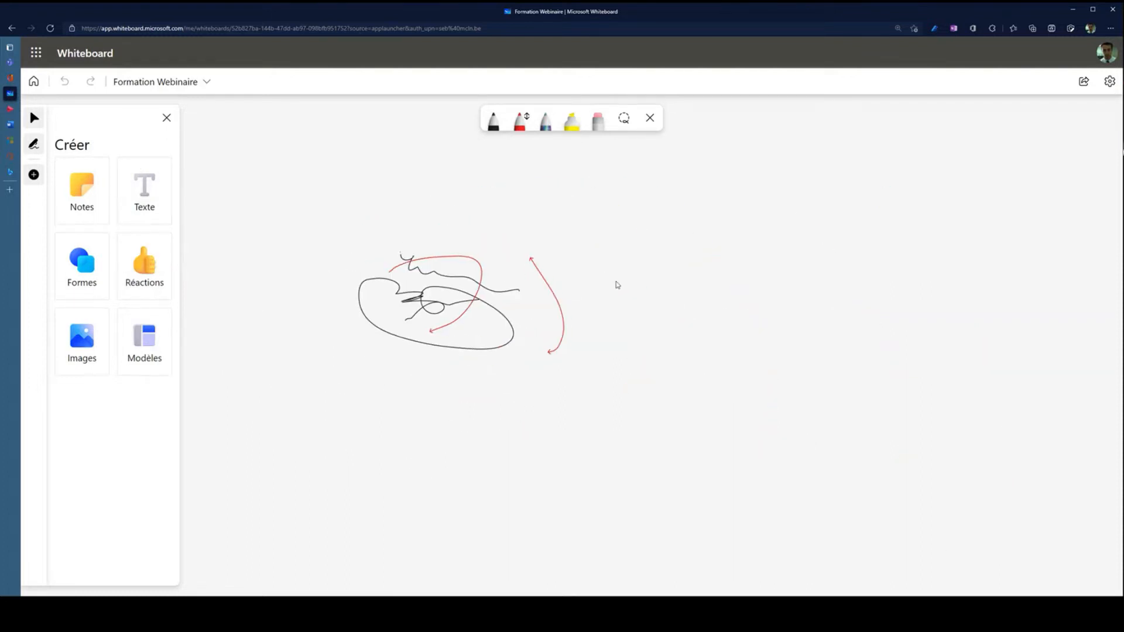
mouse_move(617, 285)
left_mouse_down()
mouse_move(379, 273)
mouse_move(402, 234)
mouse_move(422, 238)
left_mouse_up()
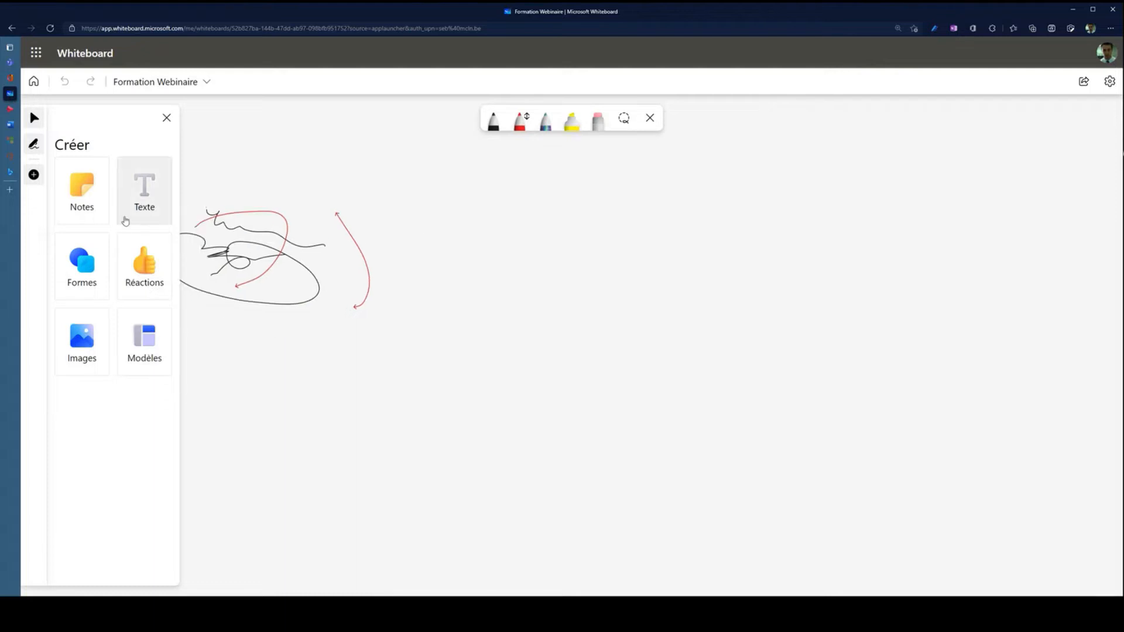
left_click(79, 186)
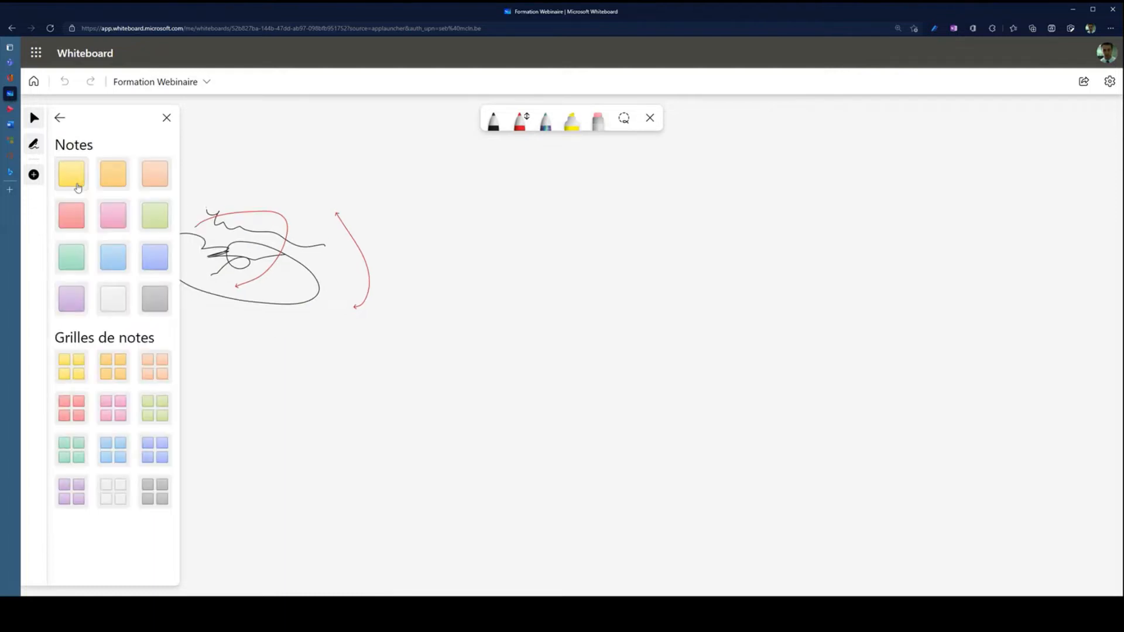
left_click(77, 185)
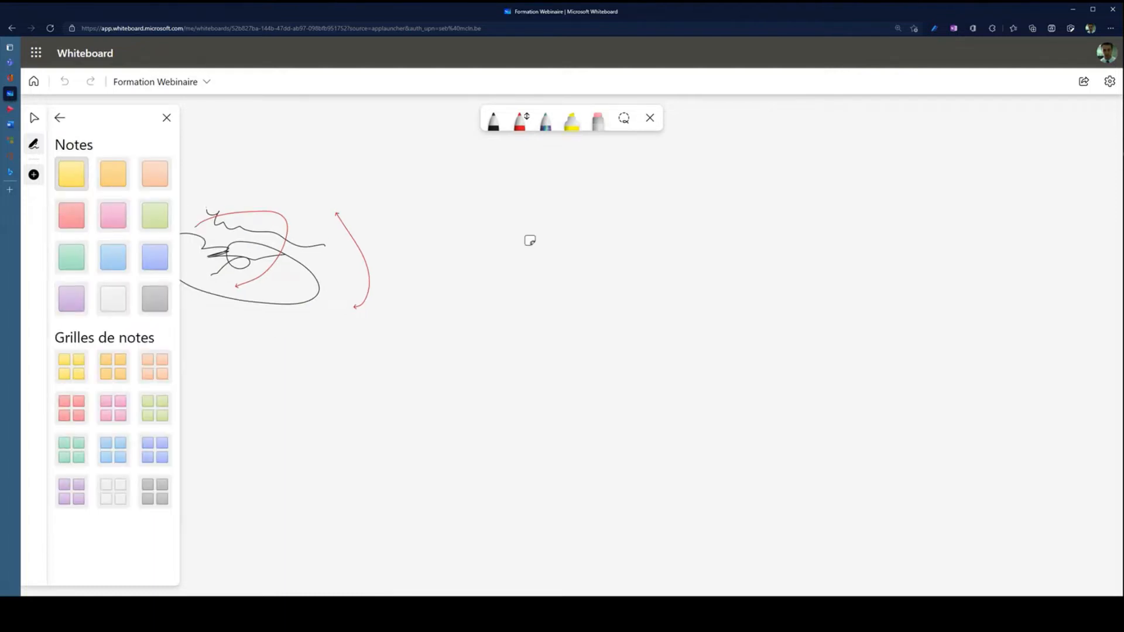
left_click(524, 242)
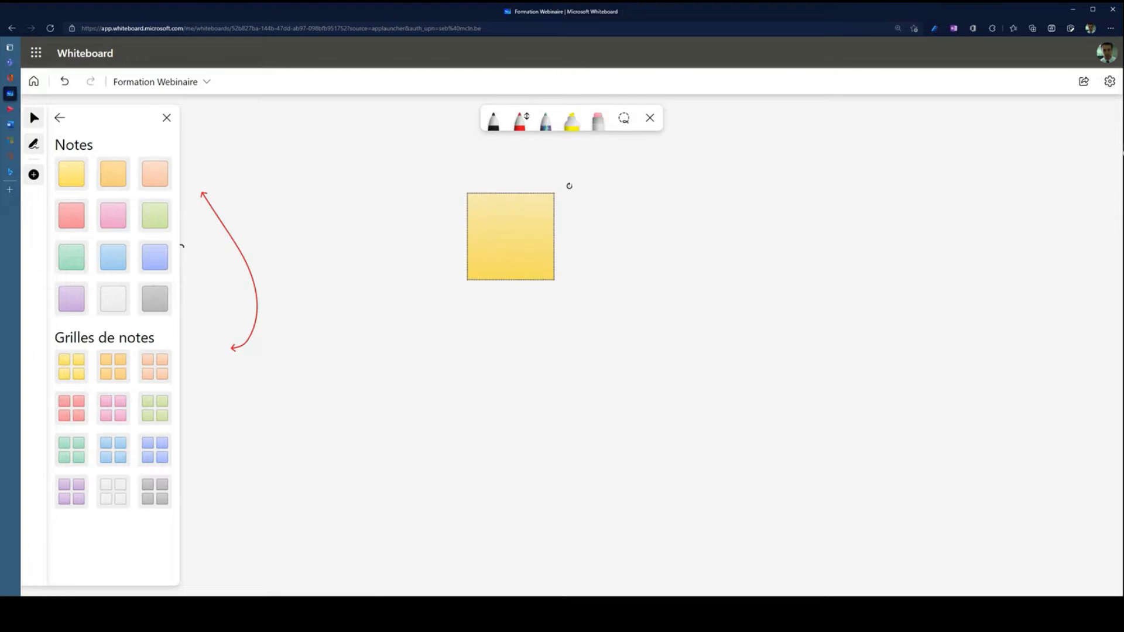
Step: Examine the yellow note's colour choices and its bring-to-front and send-to-back options
left_click(492, 170)
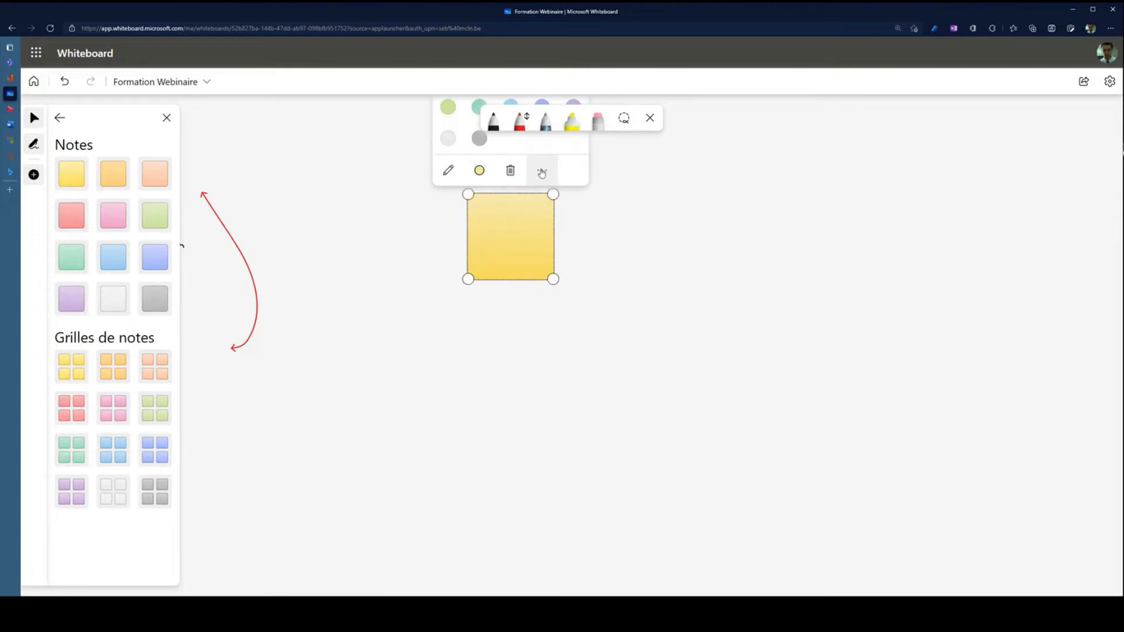
left_click(556, 173)
left_click(559, 171)
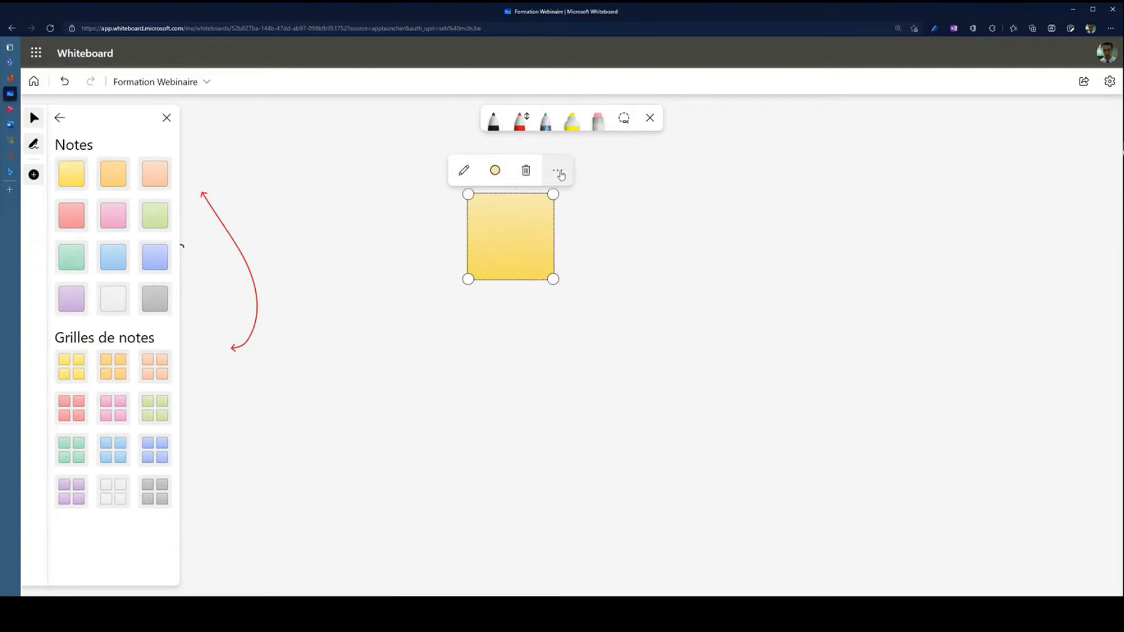
left_click(561, 173)
scroll(671, 212, "up", 2)
left_click_drag(657, 213, 639, 320)
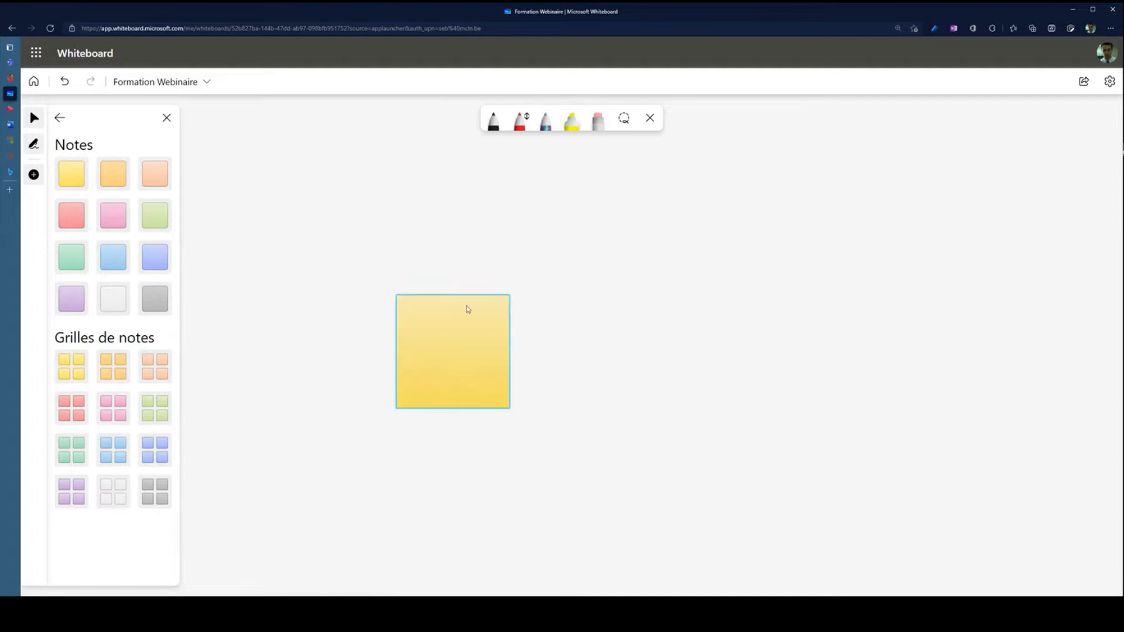
left_click(469, 309)
left_click(501, 275)
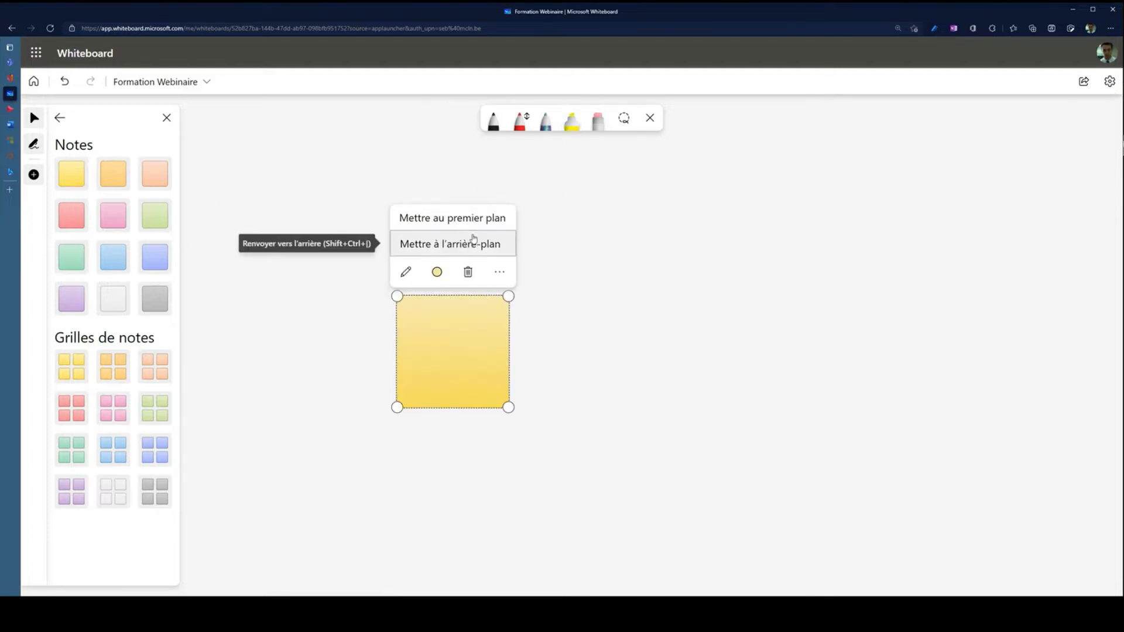
left_click(603, 307)
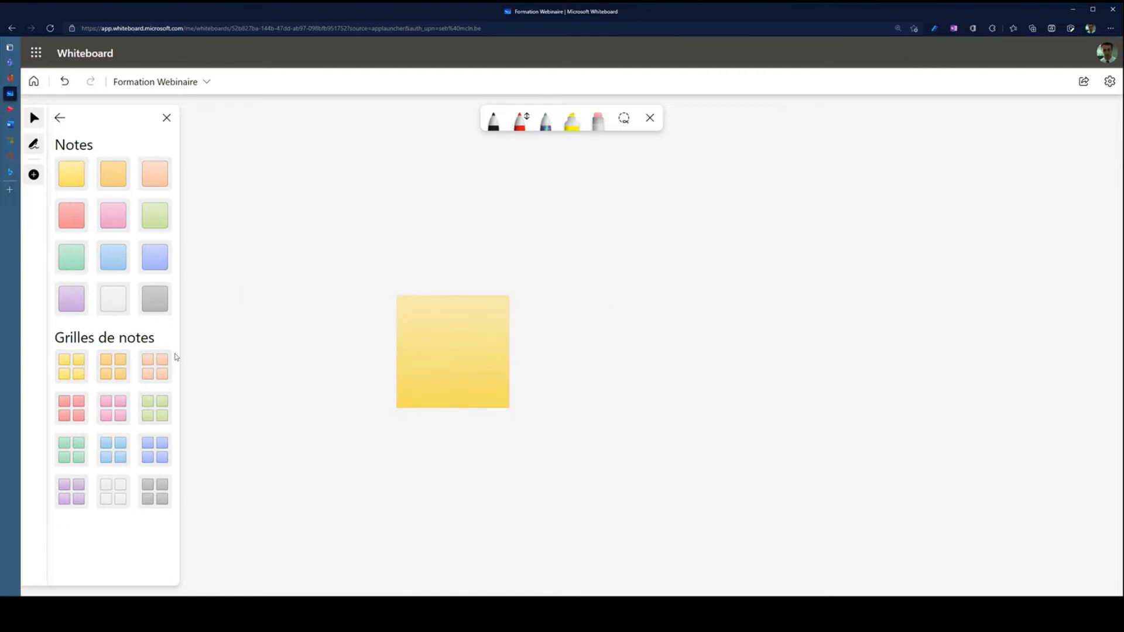
Step: Insert a red note grid and align it beside the yellow note without overlapping it
left_click(66, 414)
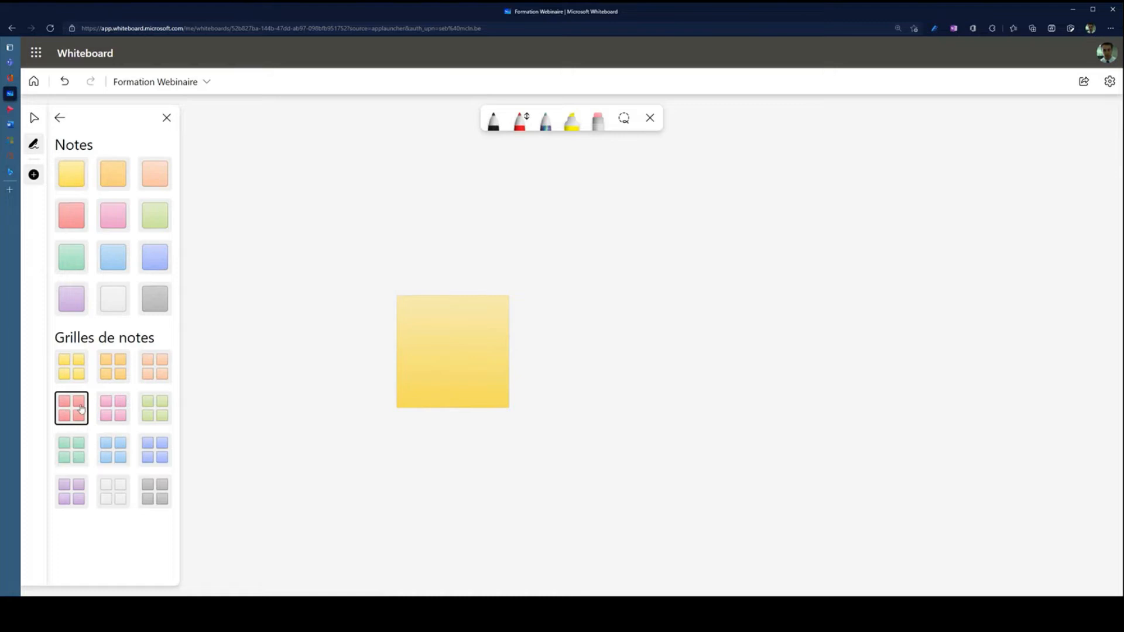
left_click(662, 329)
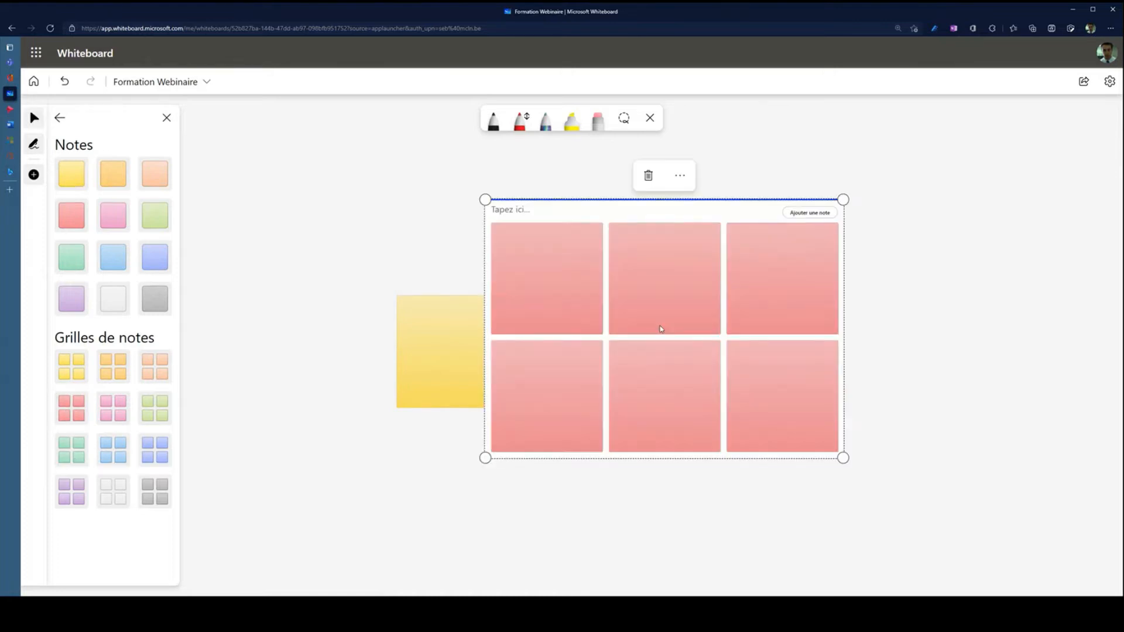
left_click_drag(718, 202, 755, 303)
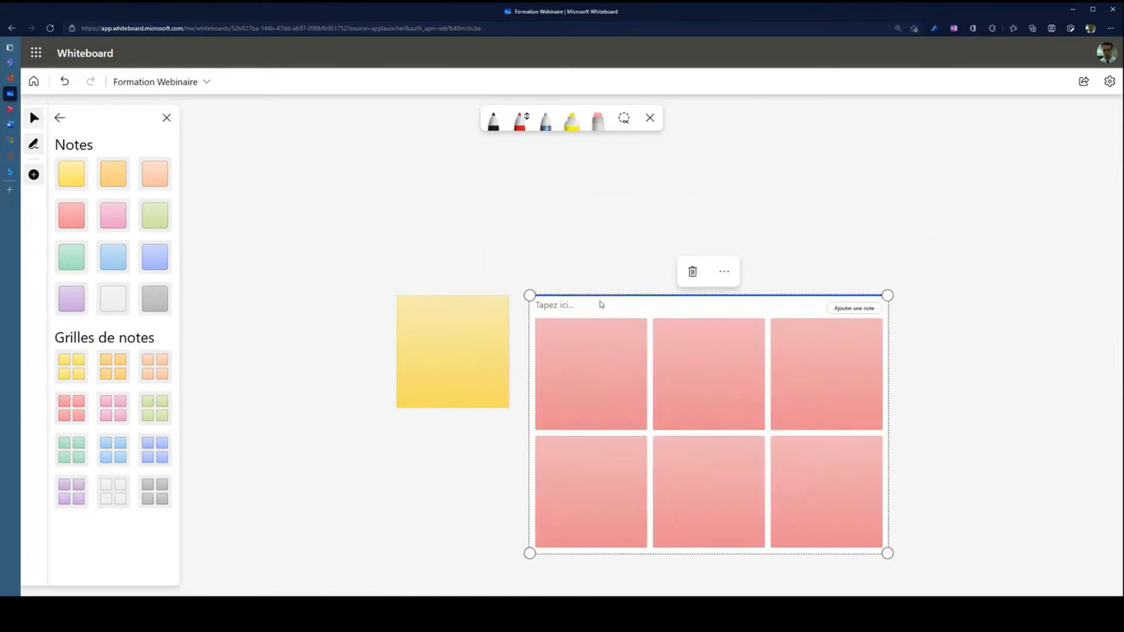
mouse_move(580, 300)
left_mouse_down()
mouse_move(586, 290)
mouse_move(580, 304)
left_mouse_up()
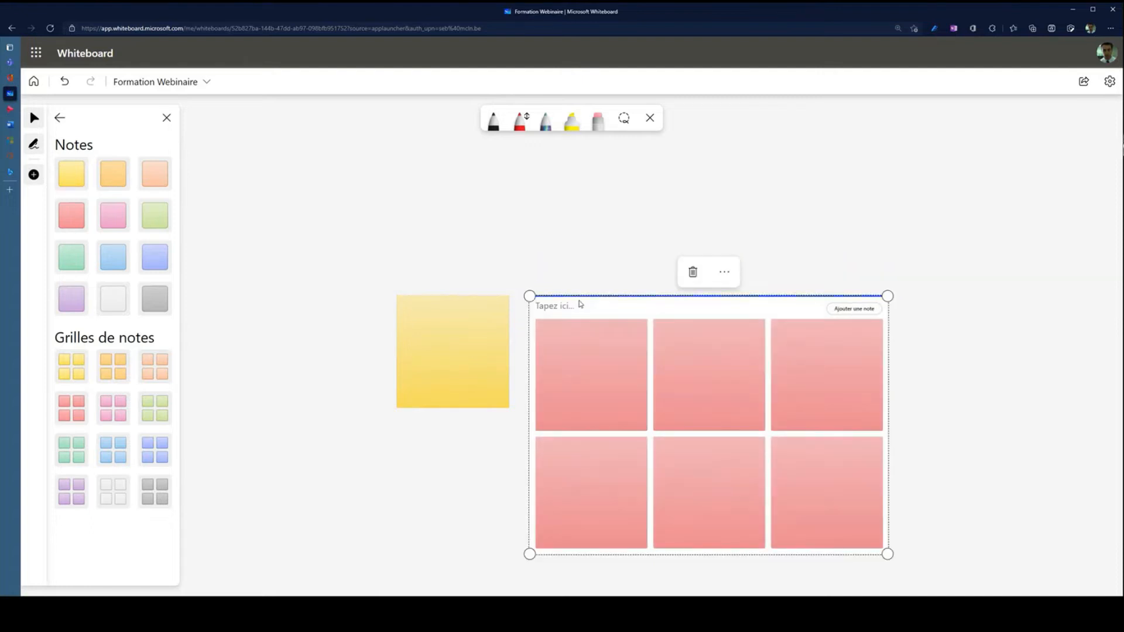
scroll(785, 356, "down", 2)
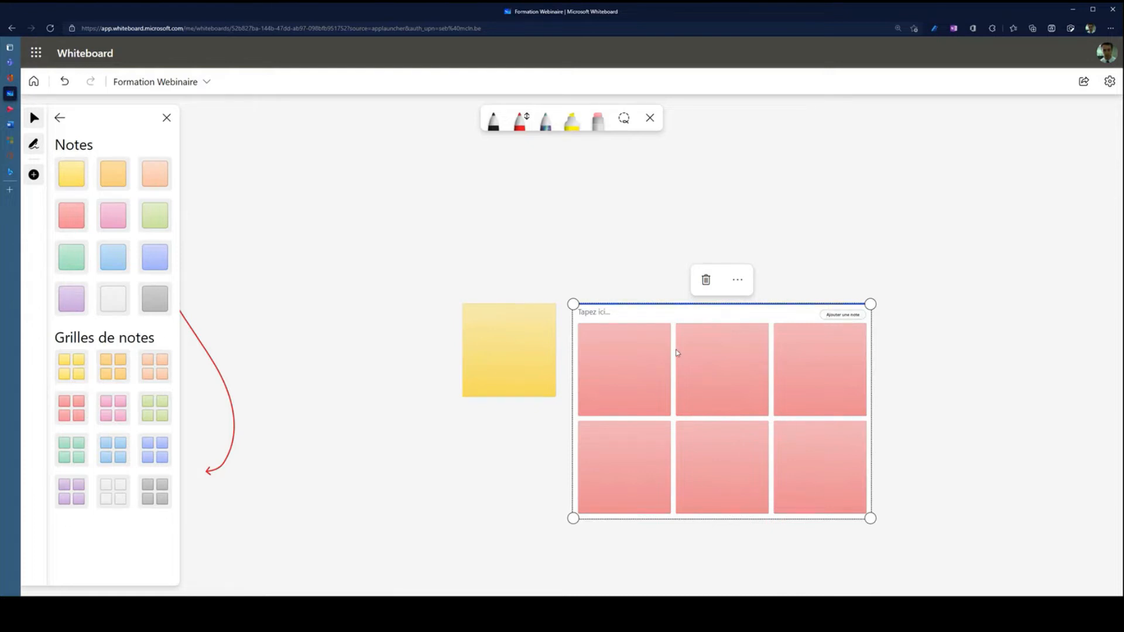
Step: Examine the text-editing and colour options of the first note in the red note grid
left_click(652, 354)
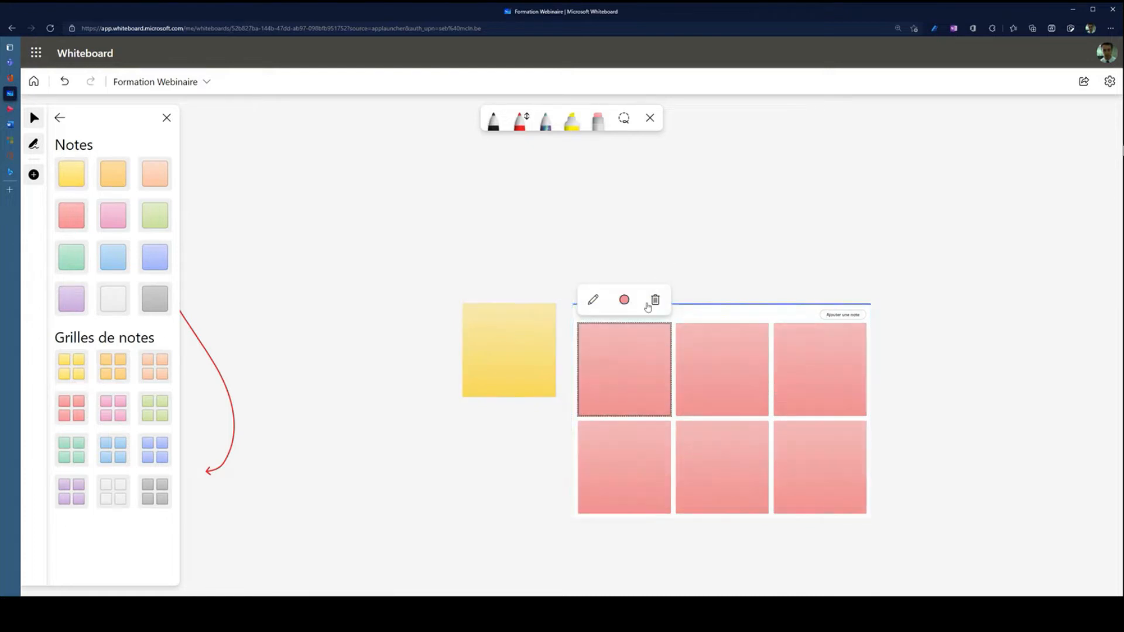
scroll(567, 364, "up", 2)
scroll(567, 364, "up", 1)
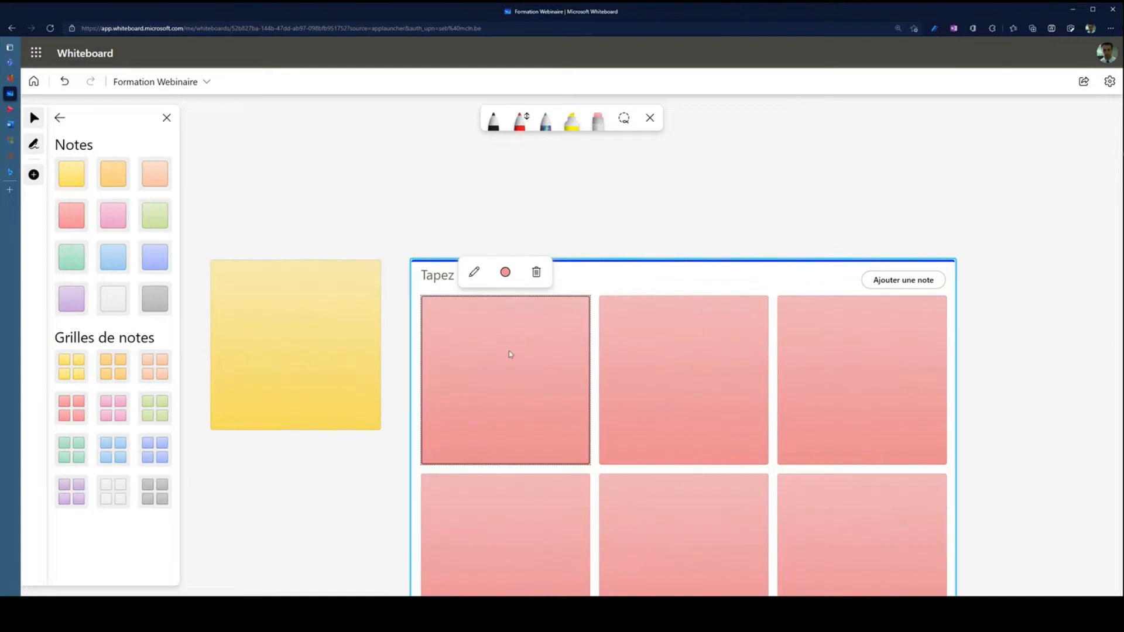
left_click(476, 273)
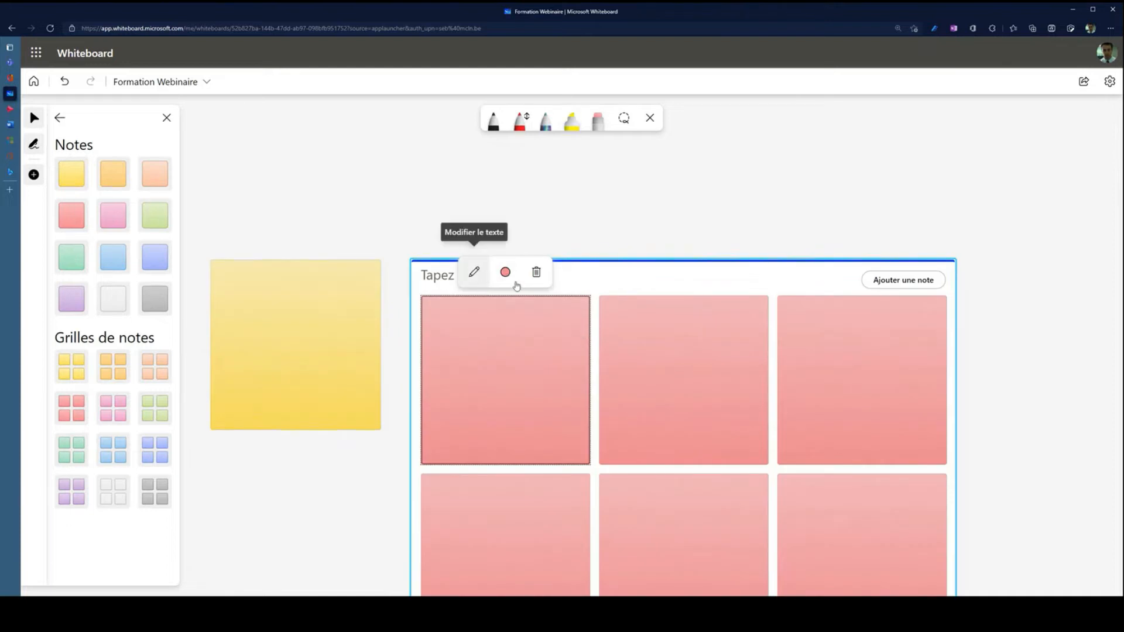
left_click(506, 273)
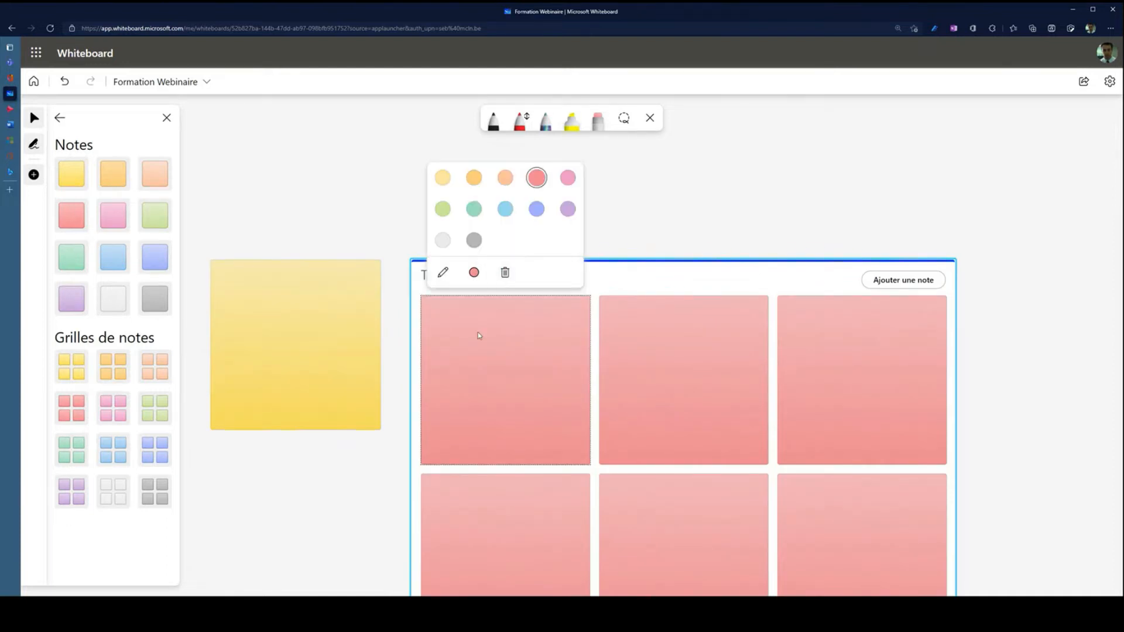
left_click(801, 223)
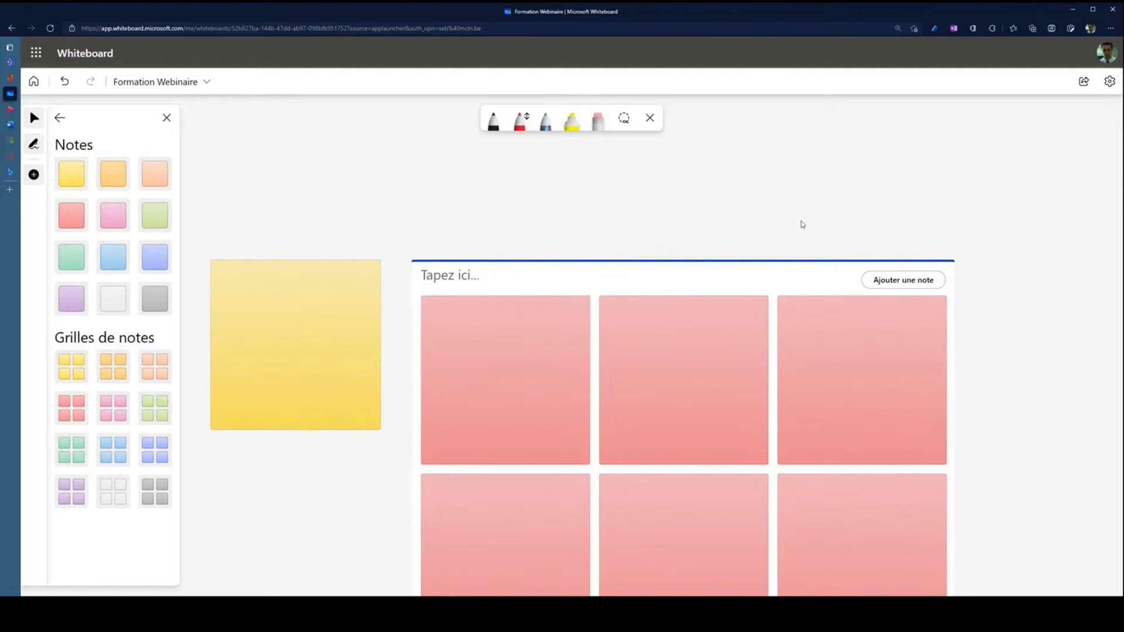
scroll(780, 304, "down", 2)
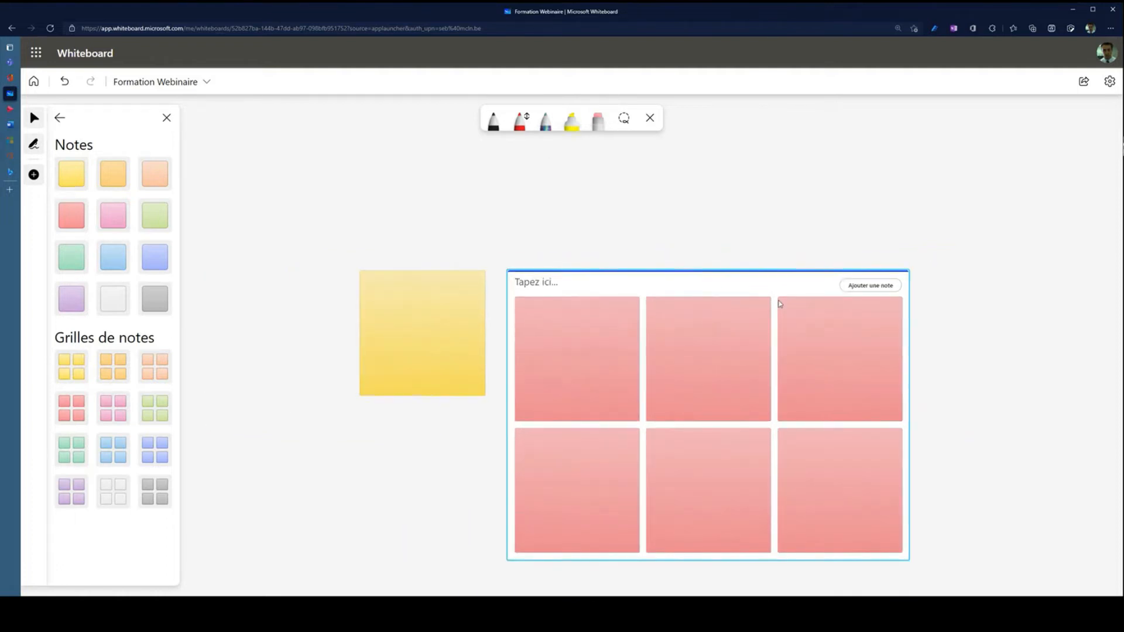
Step: Add a text box reading "Texte" in the empty area above the yellow note
left_click(60, 118)
left_click(142, 194)
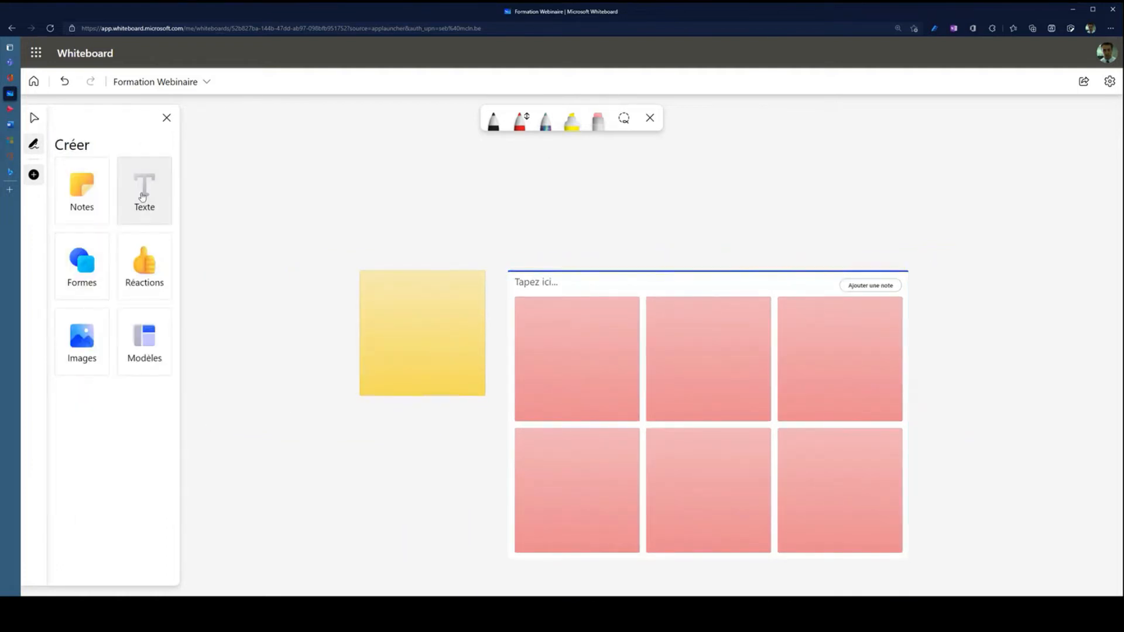
left_click(339, 200)
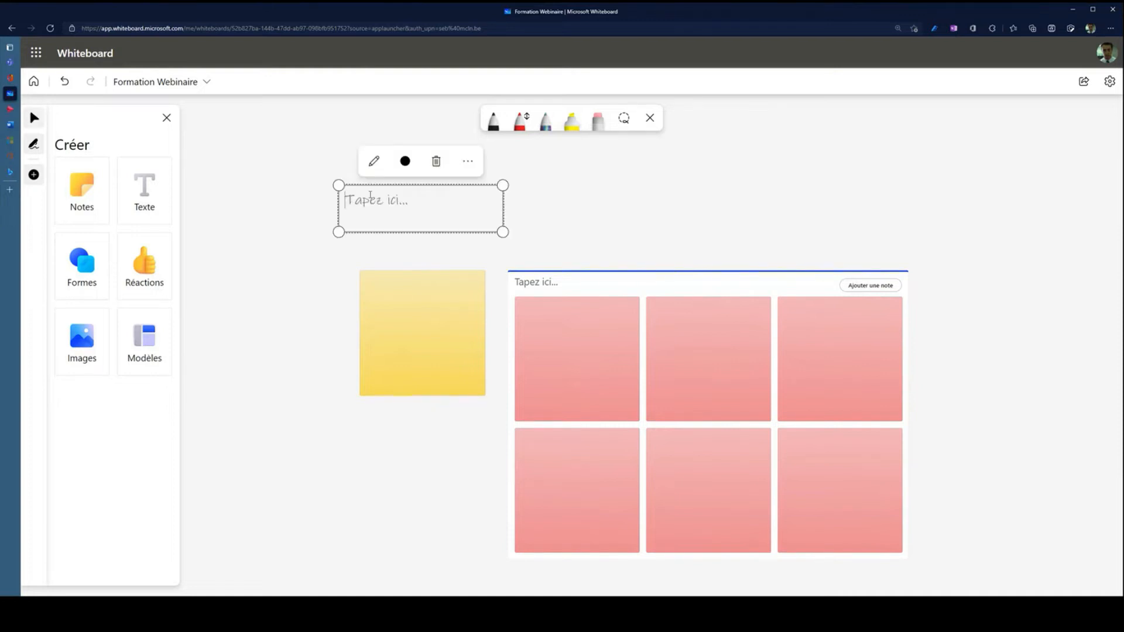
type("Texte")
Step: Examine the "Texte" box's colour choices and its bring-to-front and send-to-back options
left_click(405, 161)
scroll(462, 167, "up", 1)
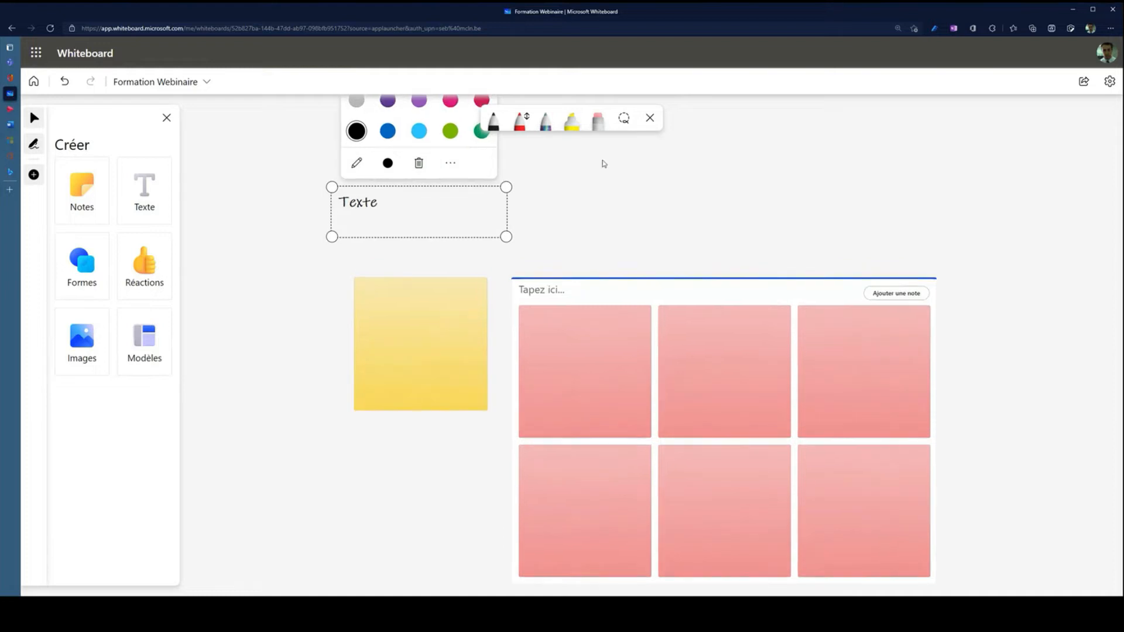
left_click_drag(603, 175, 555, 317)
left_click(316, 343)
left_click(342, 301)
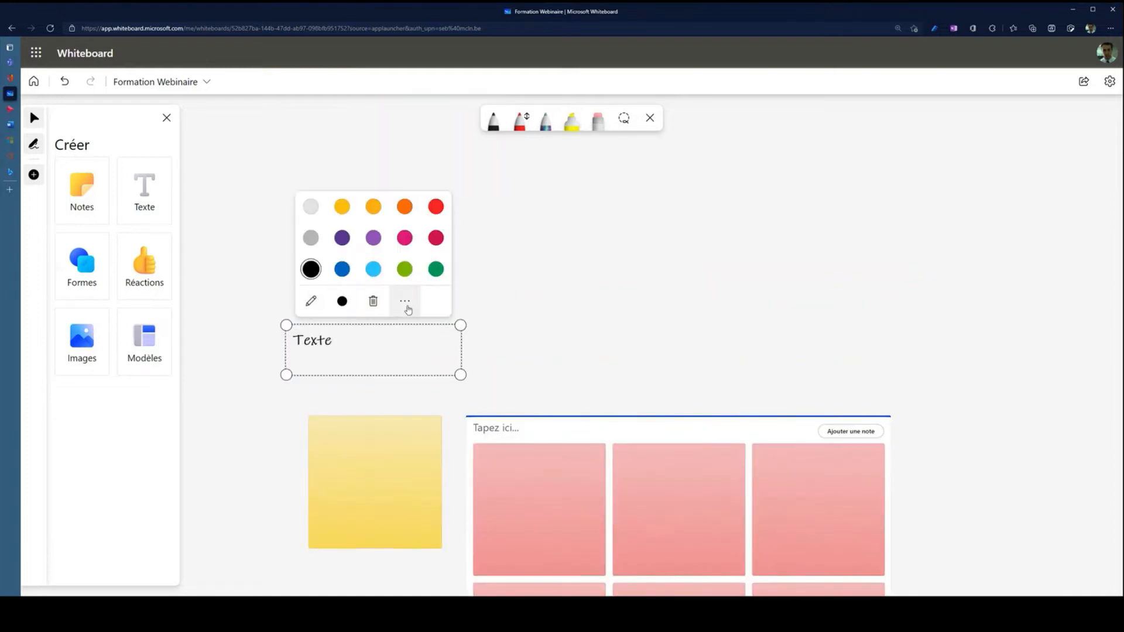
left_click(397, 304)
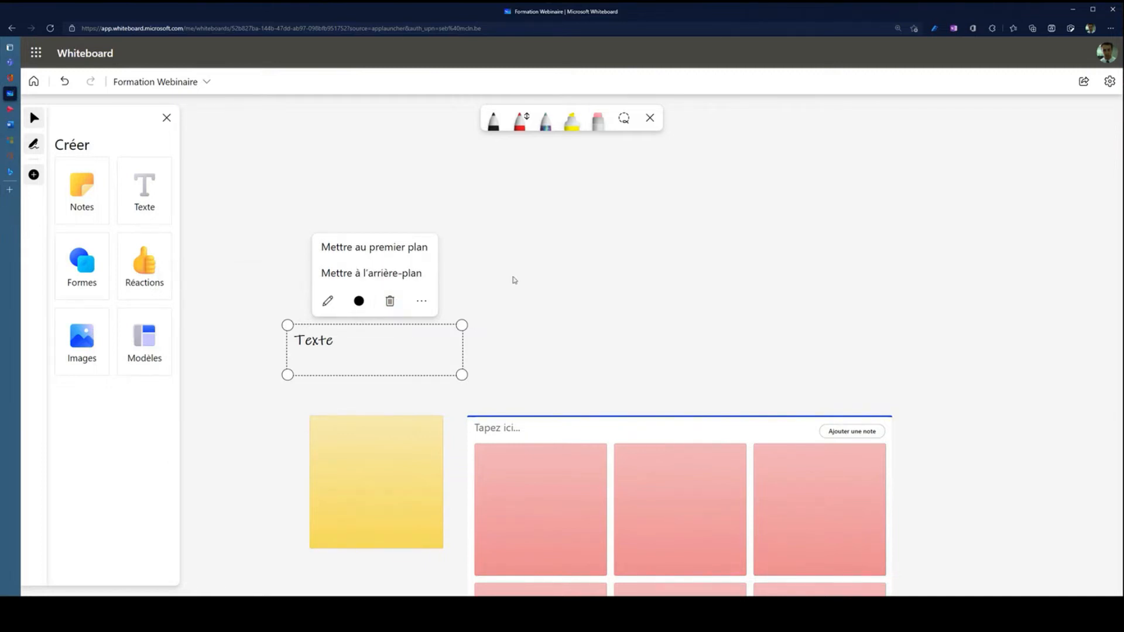
left_click(514, 280)
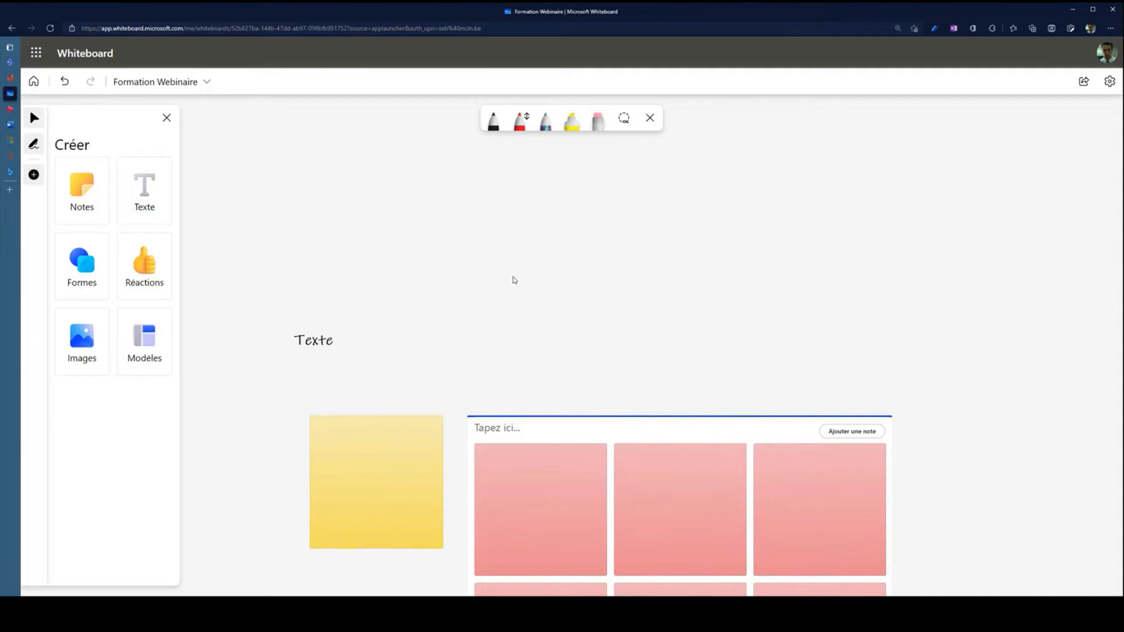
Step: Add a blue-filled square and an unfilled square below the yellow note, plus a dashed line beside the note grid
left_click(85, 268)
left_click(75, 185)
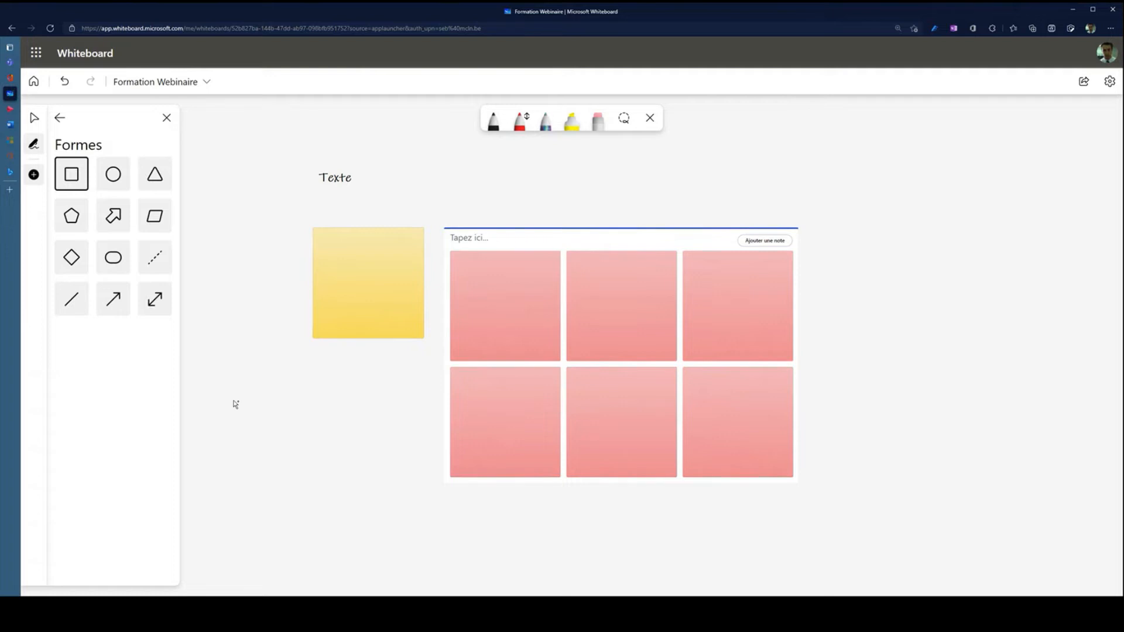
left_click(348, 493)
left_click_drag(344, 485, 299, 399)
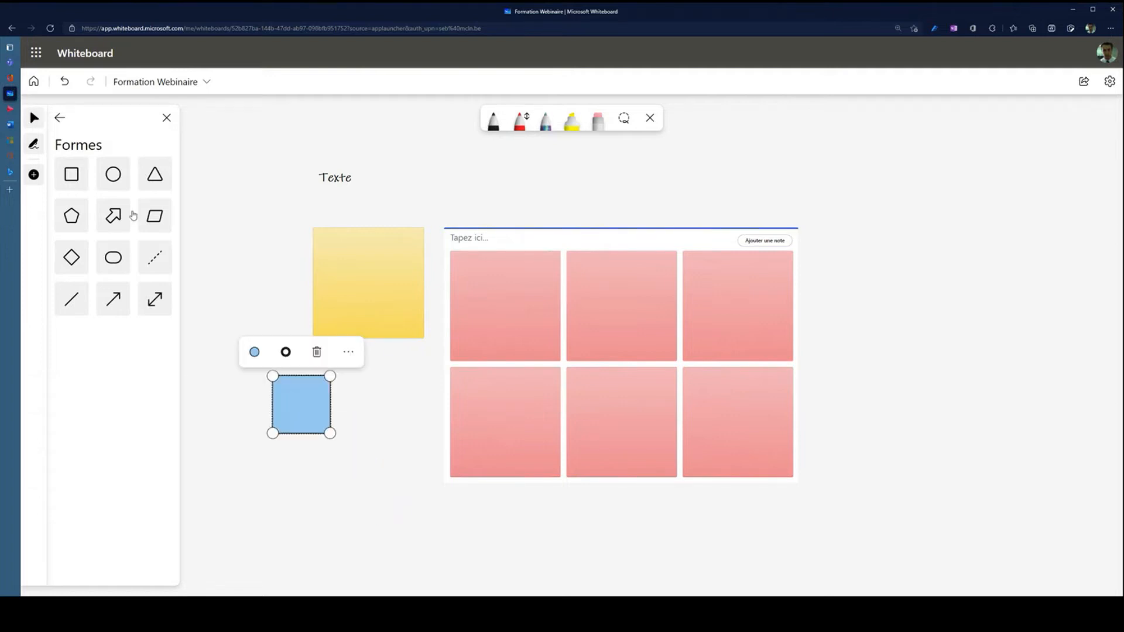
left_click(79, 184)
left_click(303, 408)
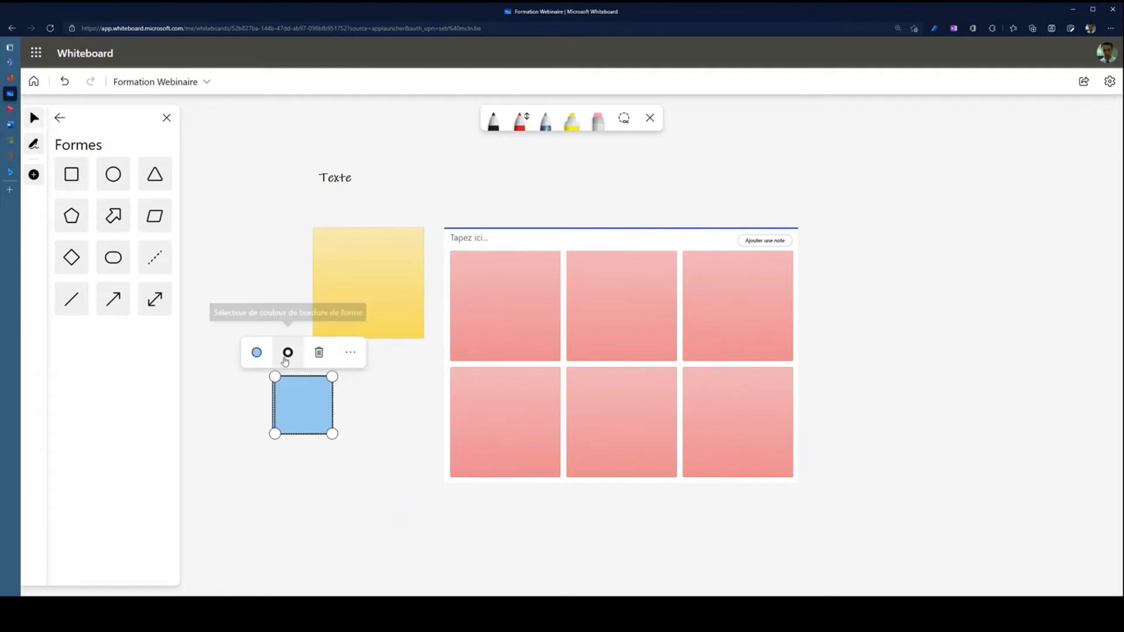
left_click(255, 352)
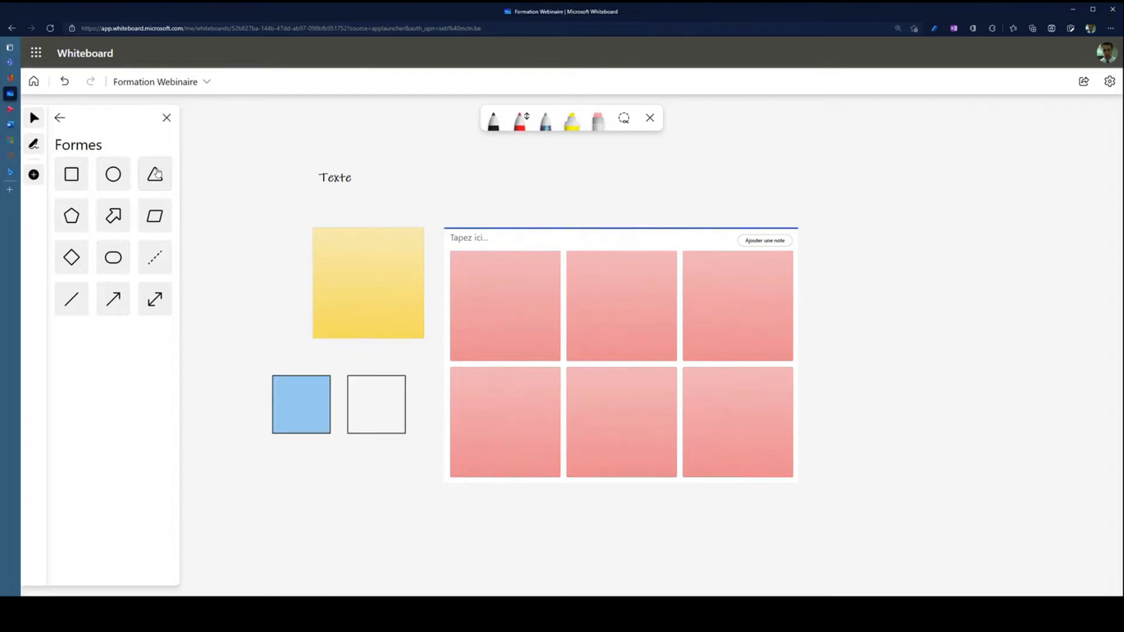
left_click(156, 264)
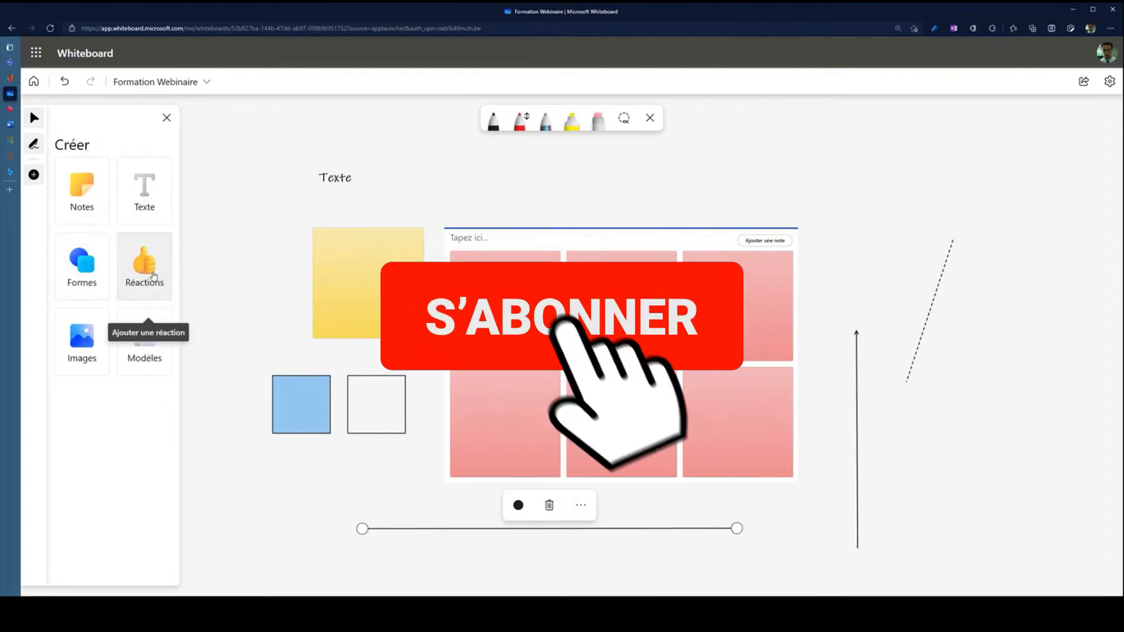
Step: Place a star reaction on the grid's first note and a clapping-hands reaction on the second note
left_click(153, 277)
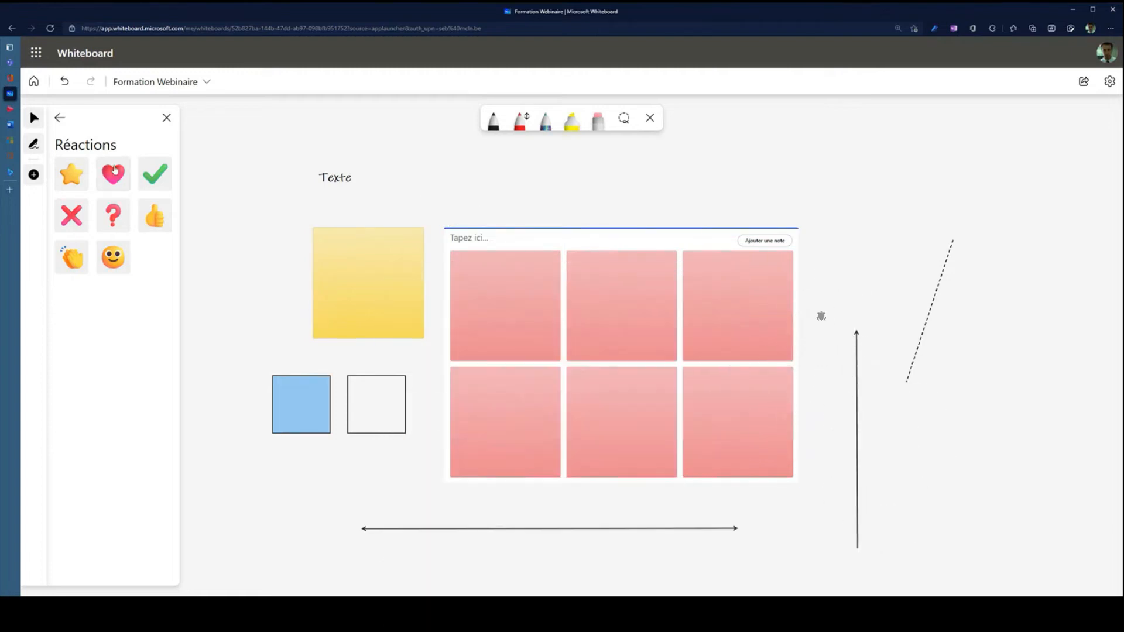
left_click(83, 176)
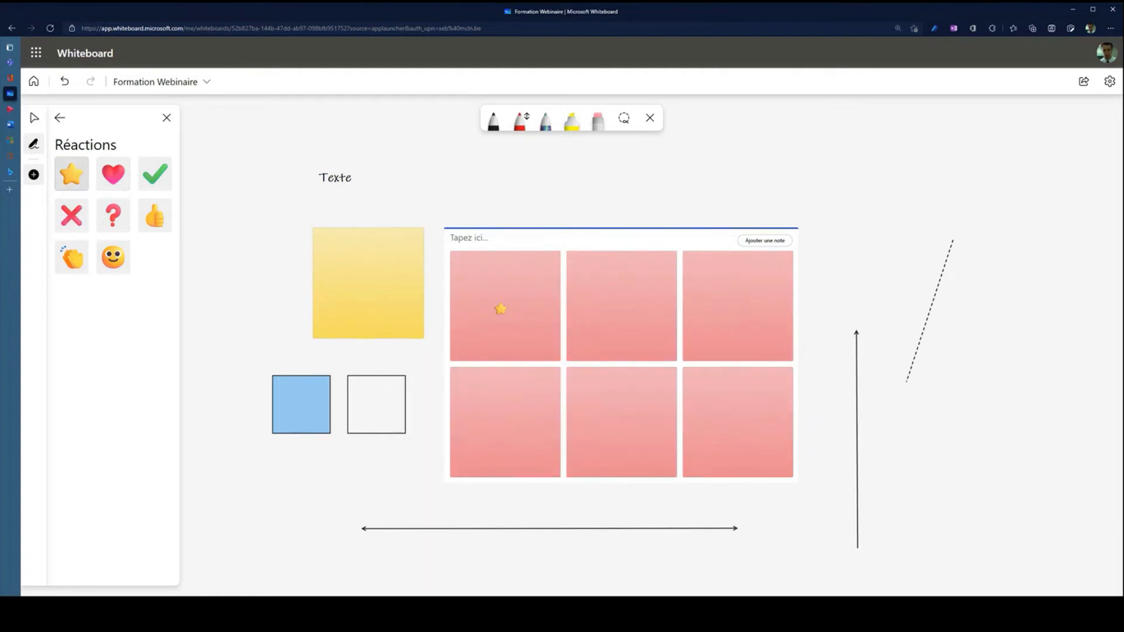
left_click(503, 296)
left_click(587, 192)
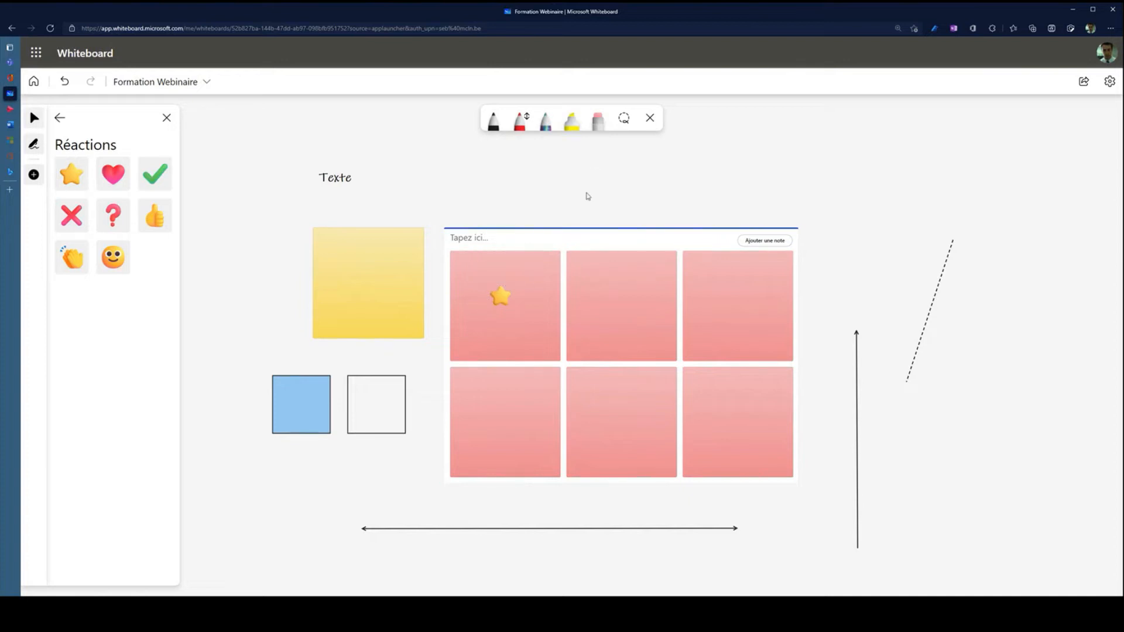
left_click(71, 257)
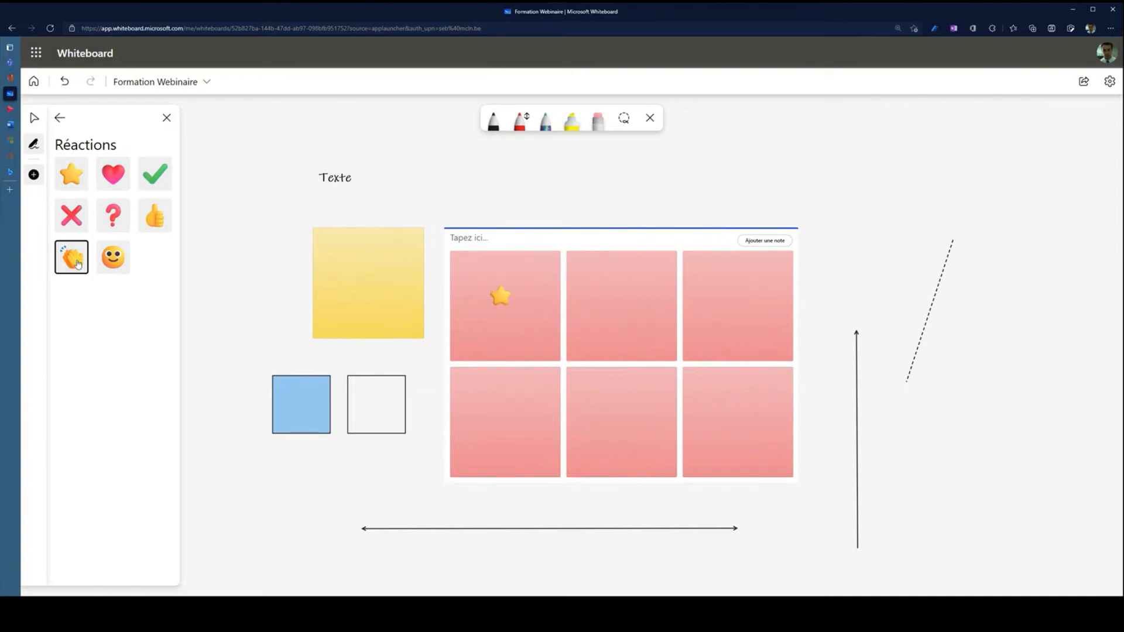
left_click(627, 308)
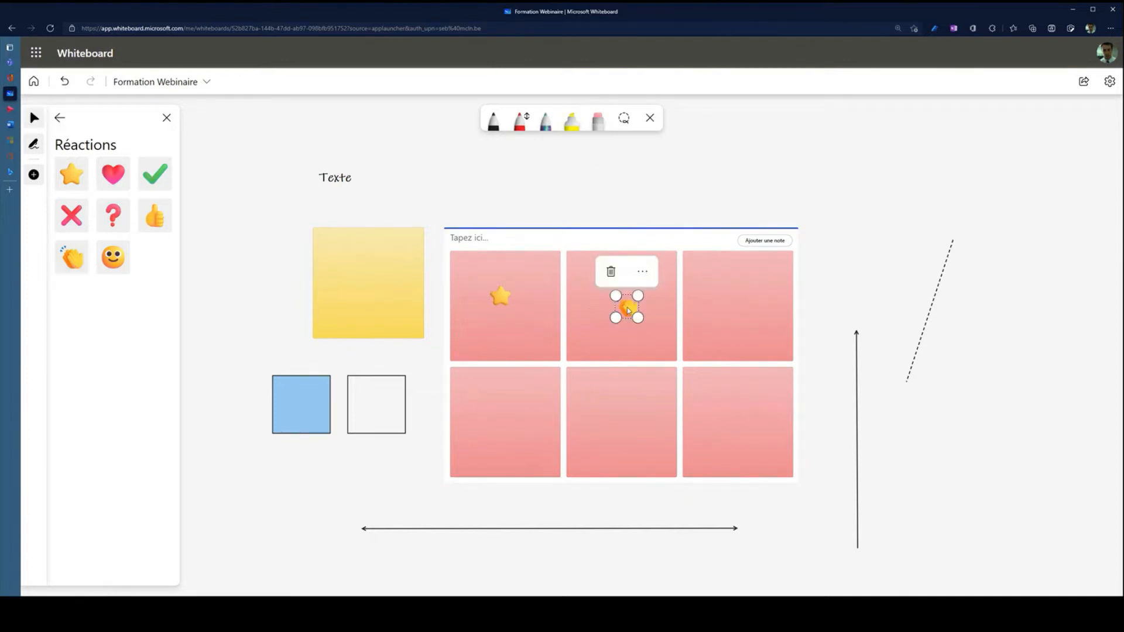
left_click(679, 199)
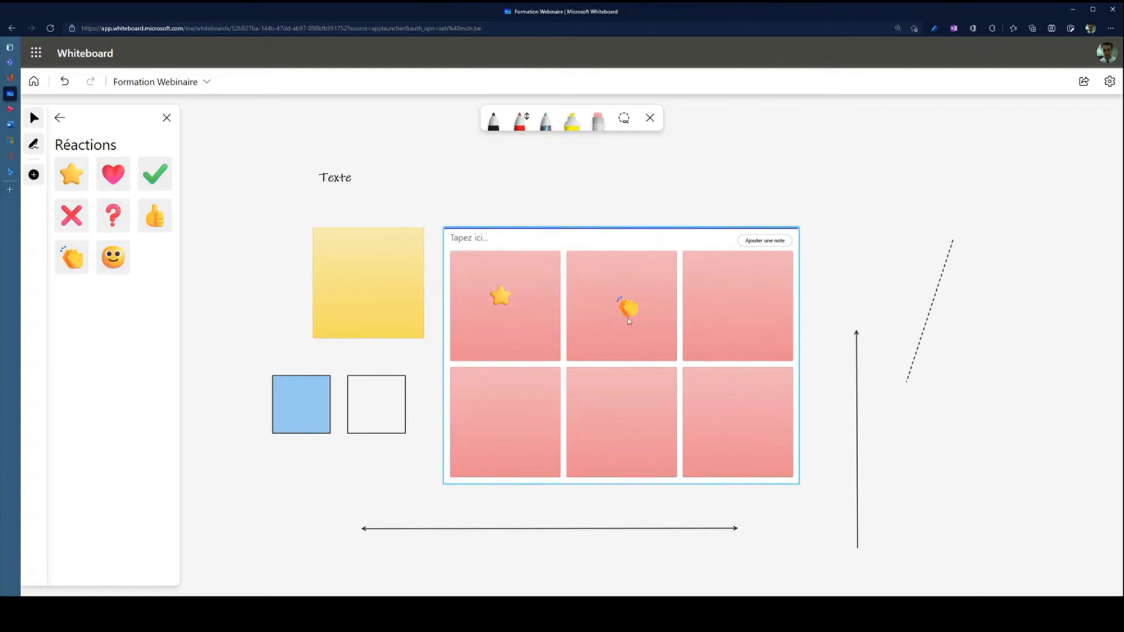
Step: Place thumbs-up, red cross and question-mark reactions on the grid's third, fourth and fifth notes respectively
left_click(155, 218)
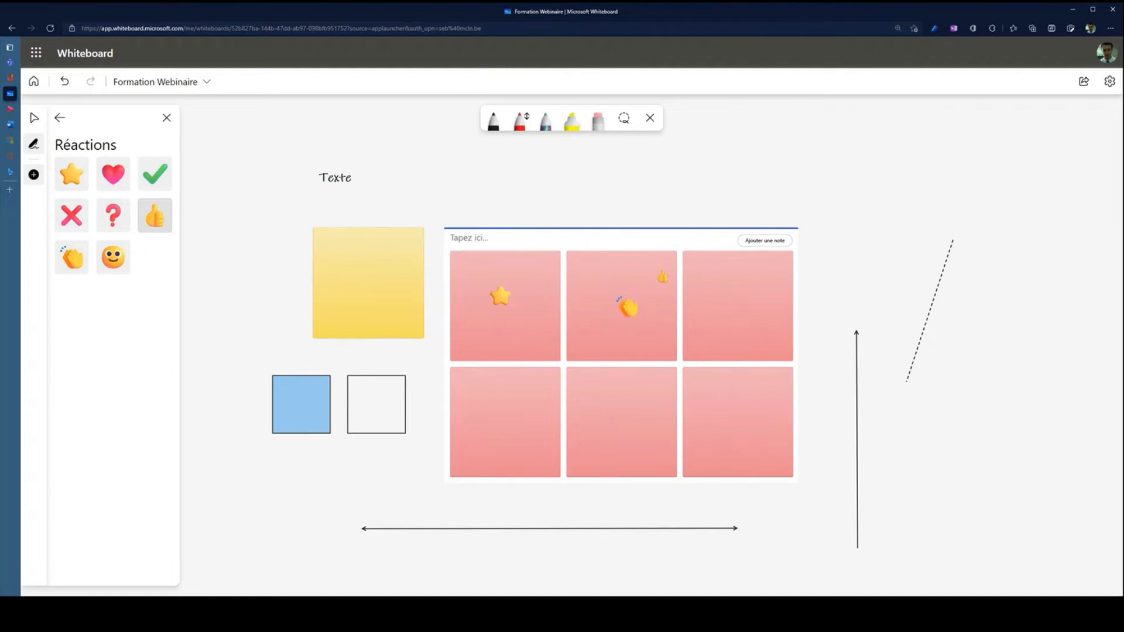
left_click(729, 301)
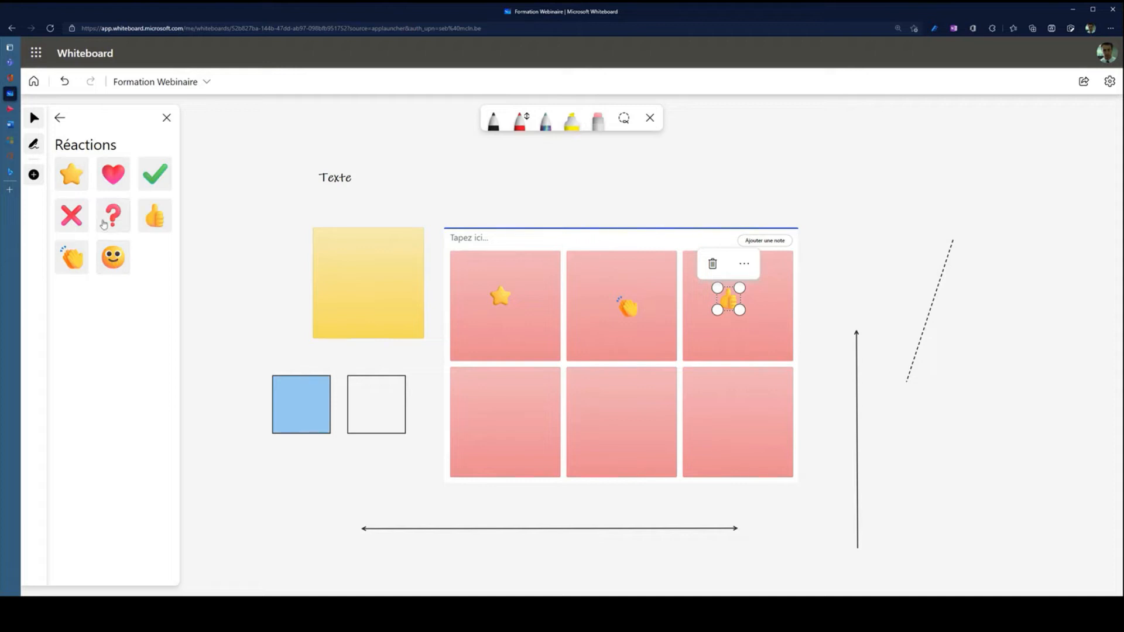
left_click(70, 215)
left_click(510, 424)
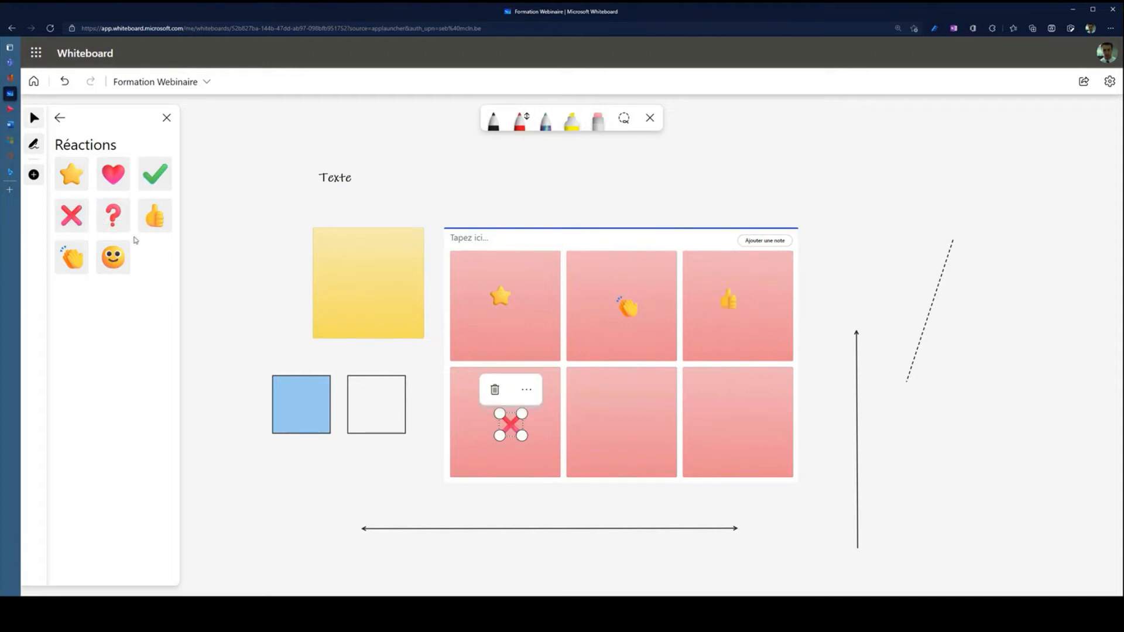
left_click(113, 215)
left_click(625, 419)
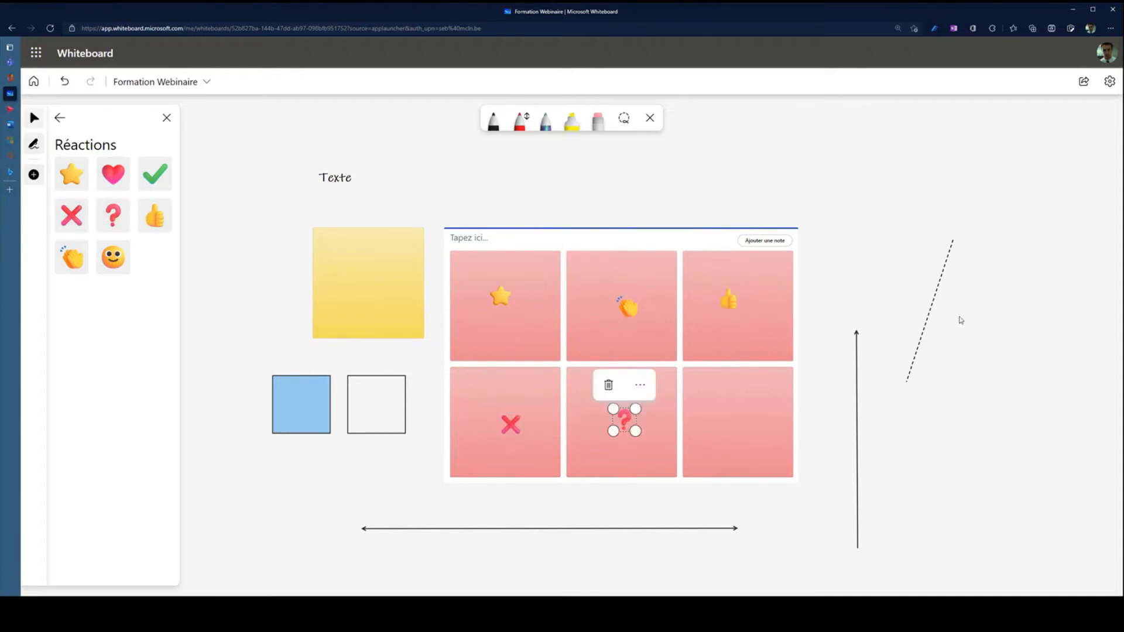
left_click(868, 253)
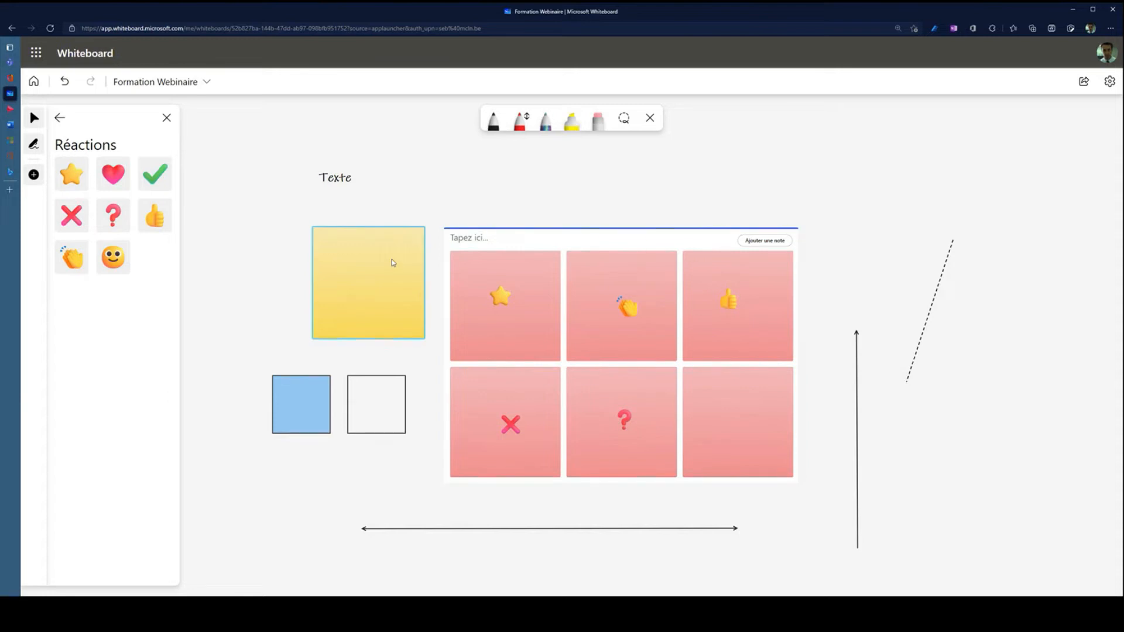
Step: Look at the file chooser for inserting an image from the computer, and close it without adding one
left_click(60, 118)
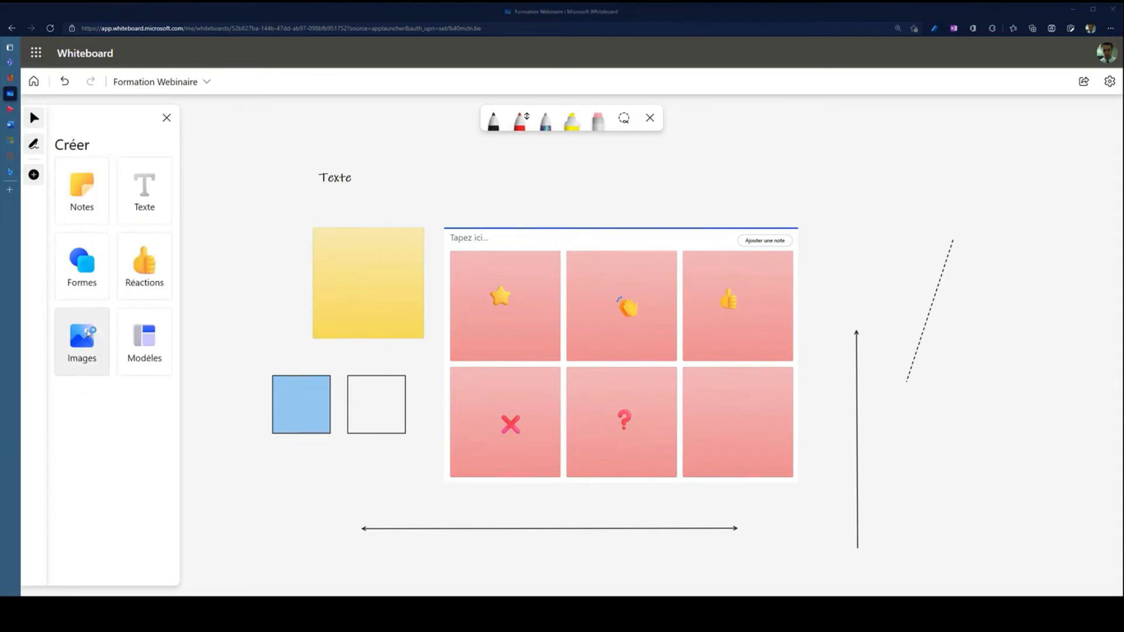
left_click(88, 333)
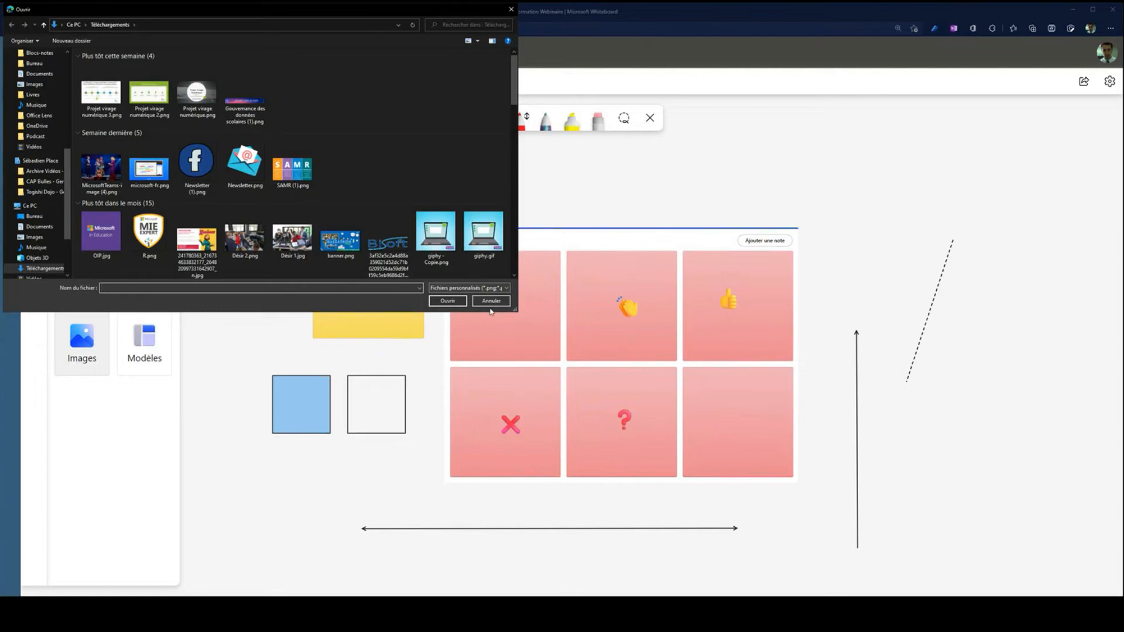
left_click(491, 302)
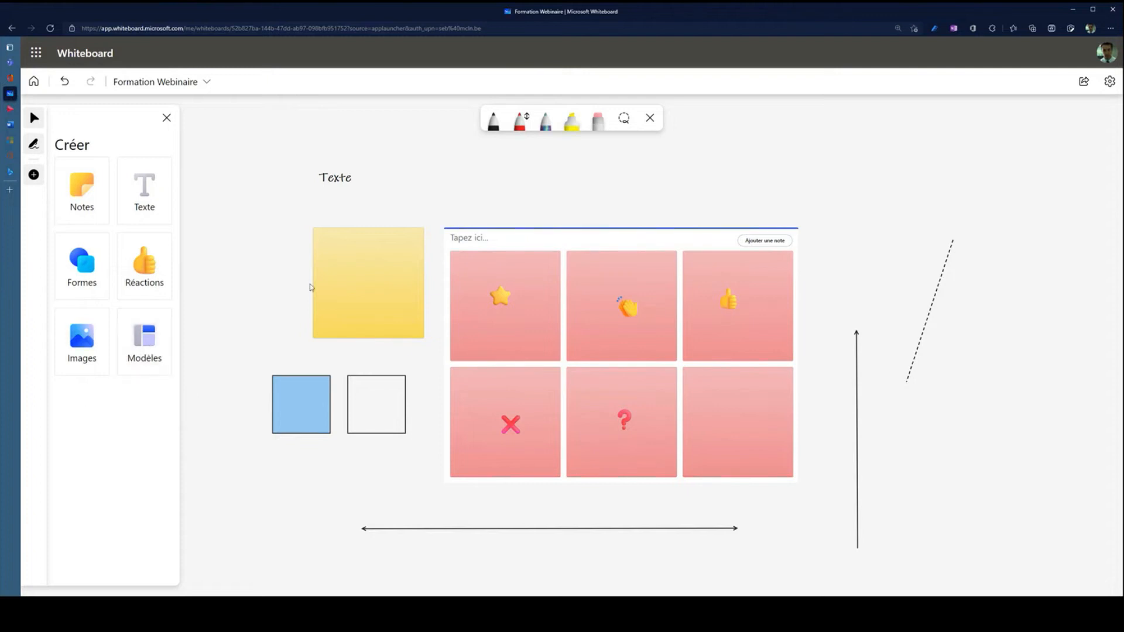
Step: Insert the Affinity diagram brainstorming template in the empty area beside the existing drawings and notes
scroll(311, 287, "down", 5)
left_click_drag(708, 315, 289, 250)
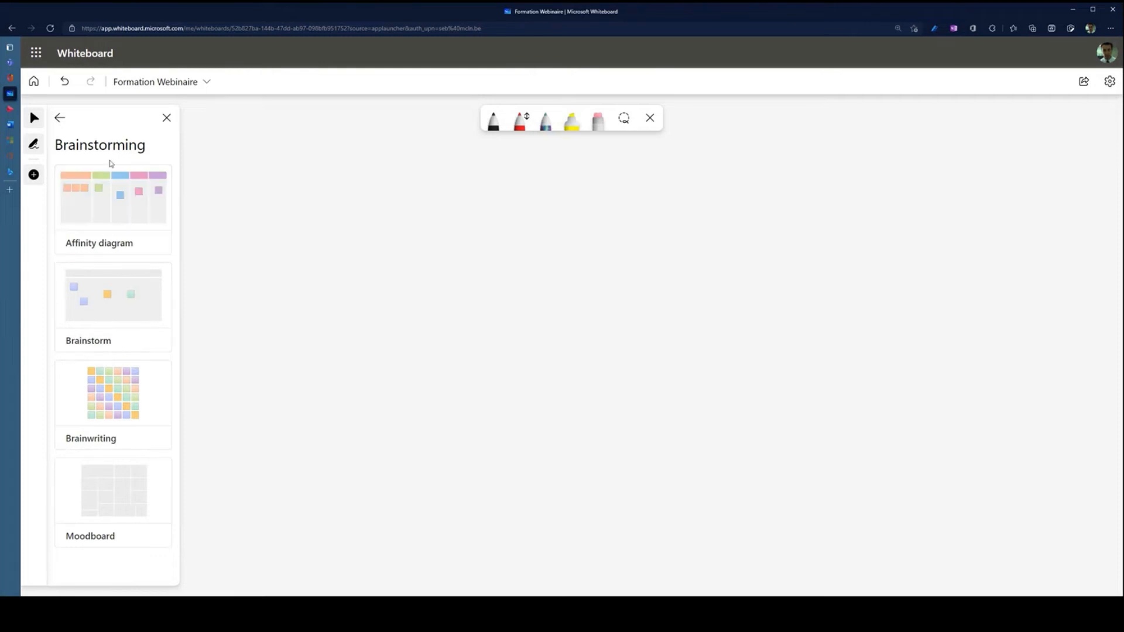
left_click_drag(103, 211, 692, 336)
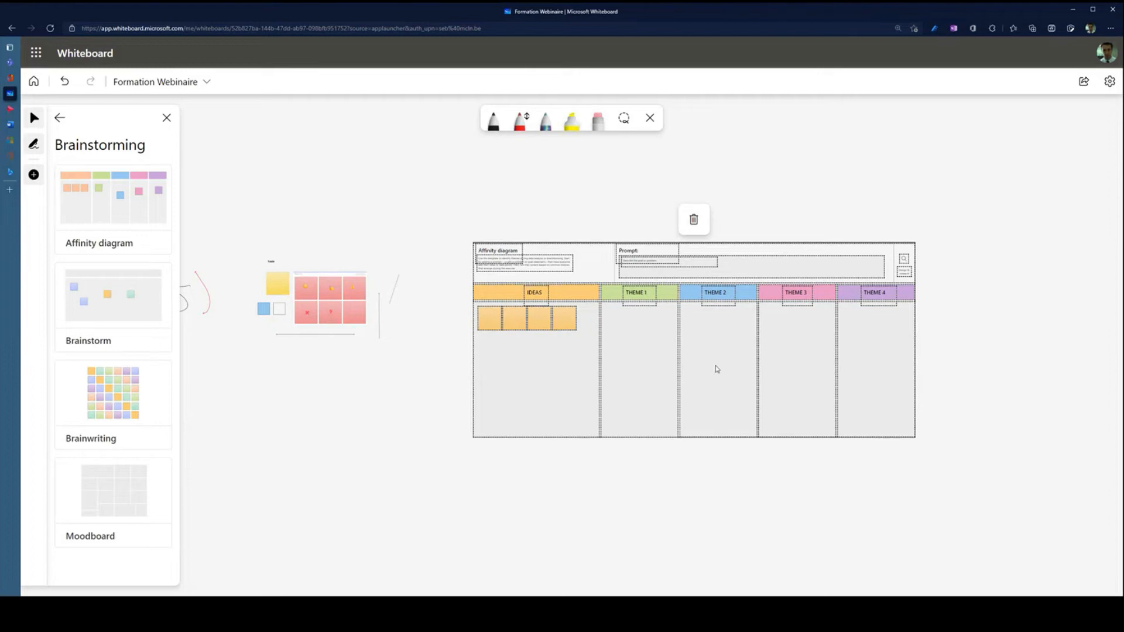
Step: Examine the Affinity diagram template up close and select its title text
scroll(717, 369, "up", 5)
left_click_drag(240, 161, 178, 210)
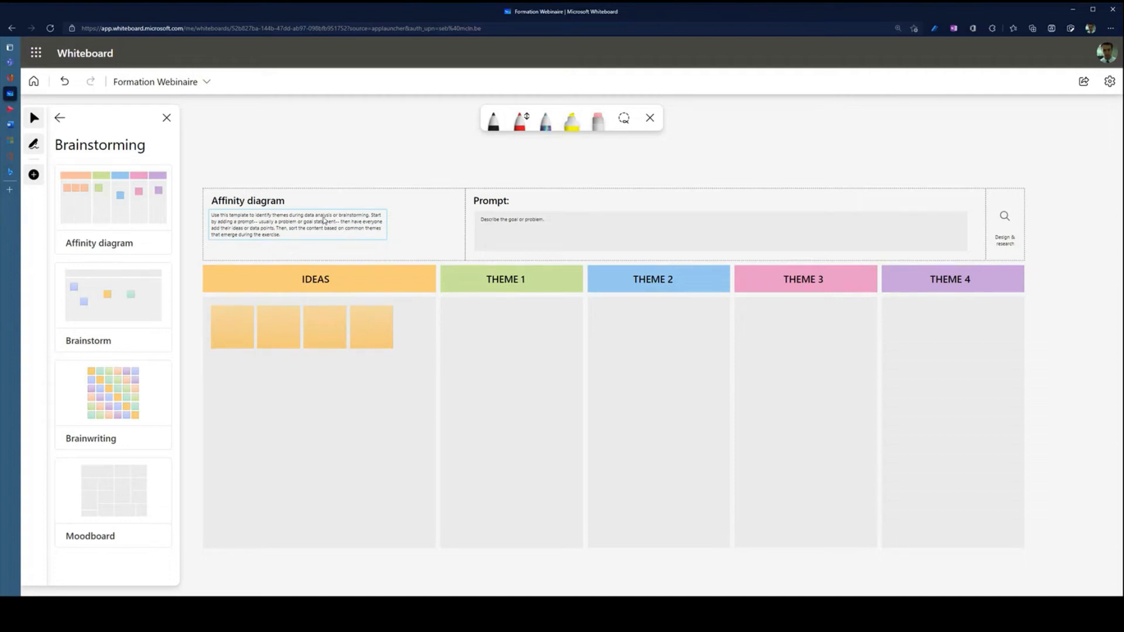
left_click(258, 202)
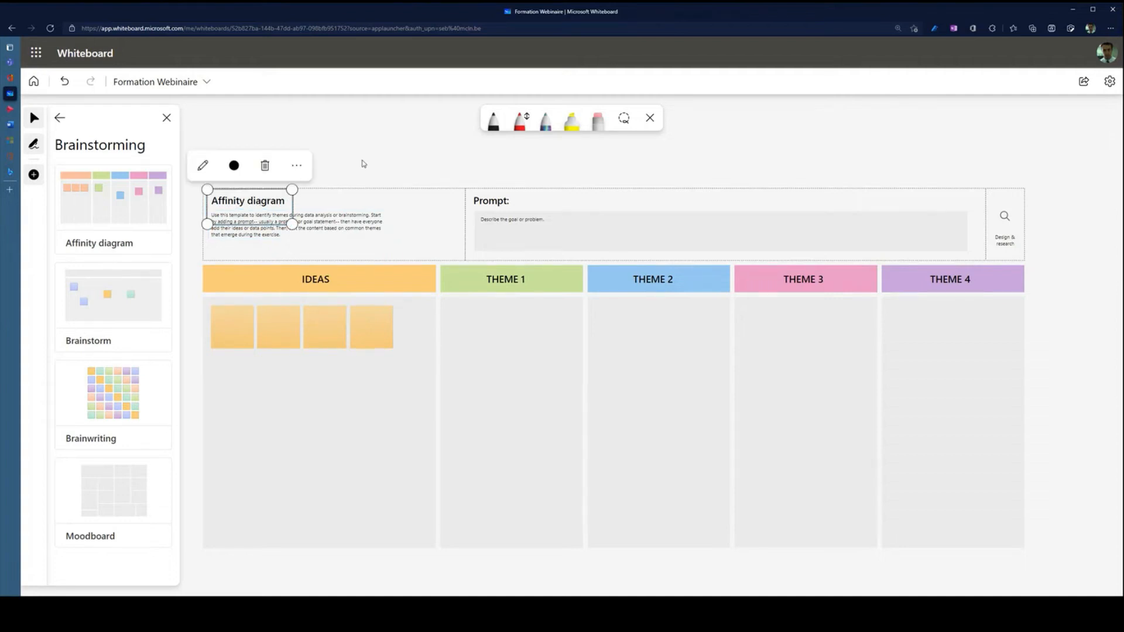
Step: Move three of the orange idea notes into the Theme 1, Theme 2 and Theme 3 columns, one note per column
left_click(233, 229)
scroll(609, 150, "up", 2)
mouse_move(623, 163)
left_mouse_down()
mouse_move(595, 135)
mouse_move(618, 117)
mouse_move(733, 163)
mouse_move(725, 177)
mouse_move(638, 157)
left_mouse_up()
scroll(729, 164, "down", 2)
left_click(369, 314)
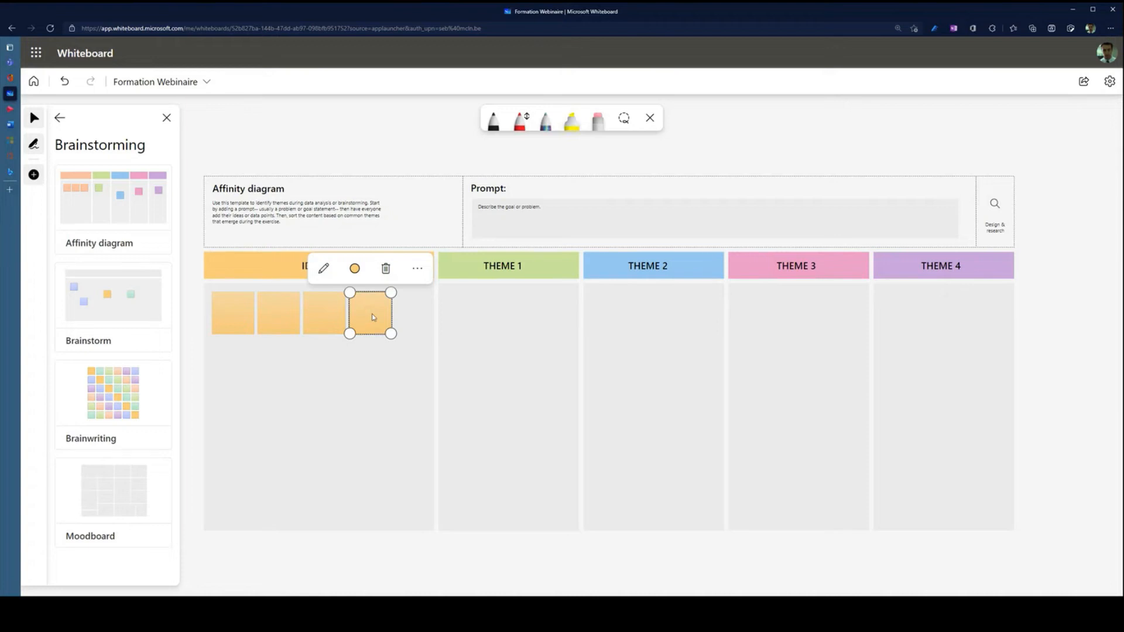
left_click_drag(373, 318, 518, 322)
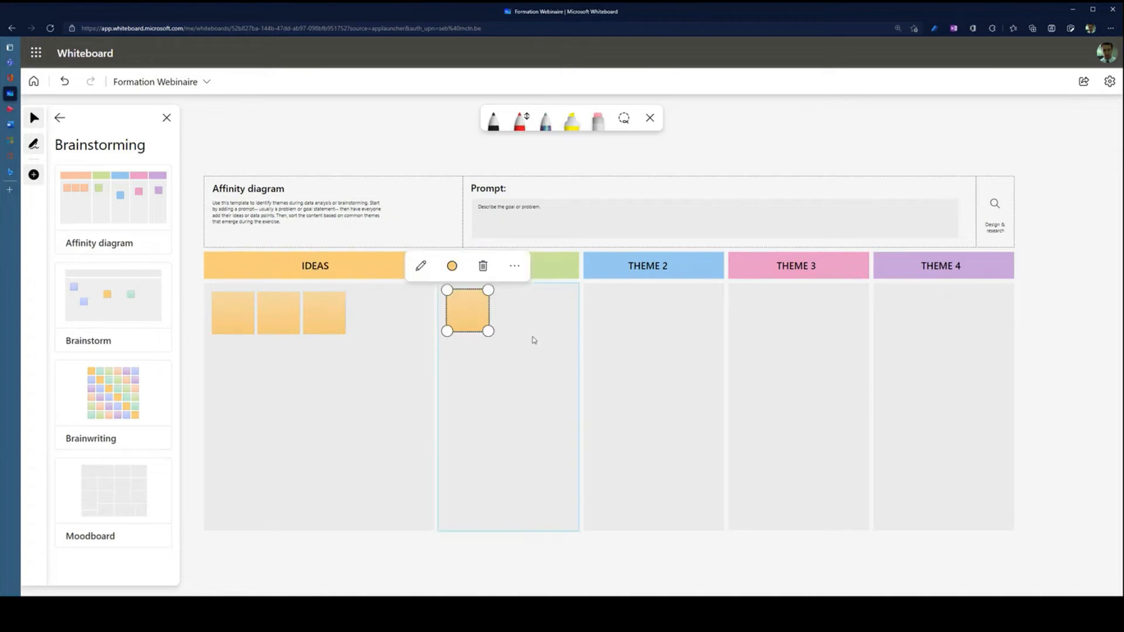
left_click_drag(310, 311, 756, 313)
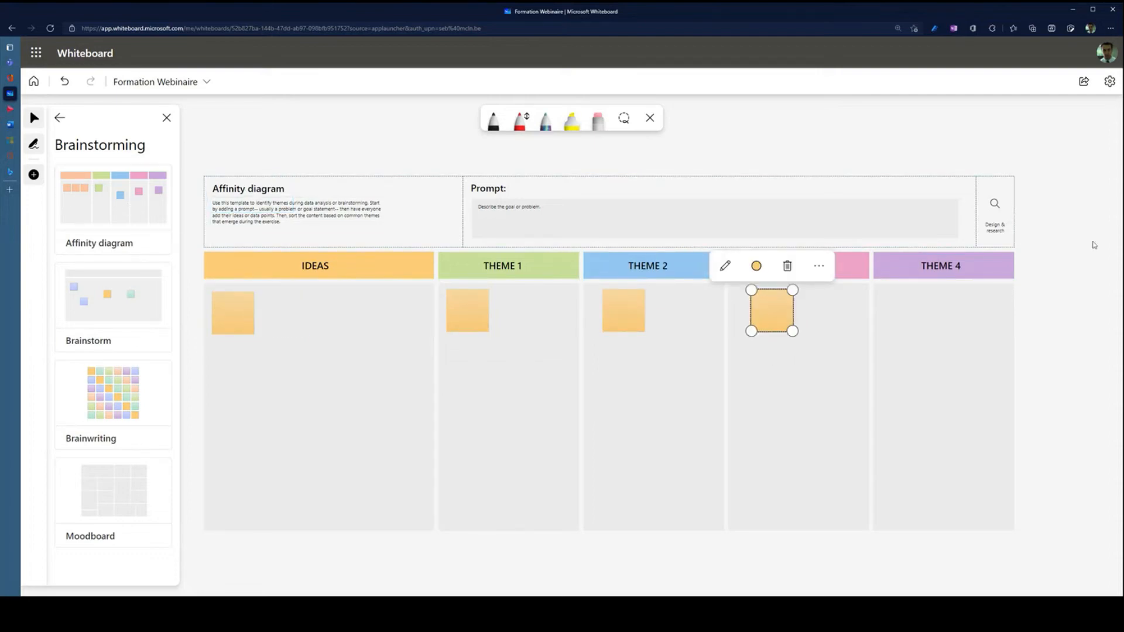
left_click(1073, 273)
Step: Look at the template's prompt description text, deselect it, and view the whole Affinity diagram
left_click(534, 209)
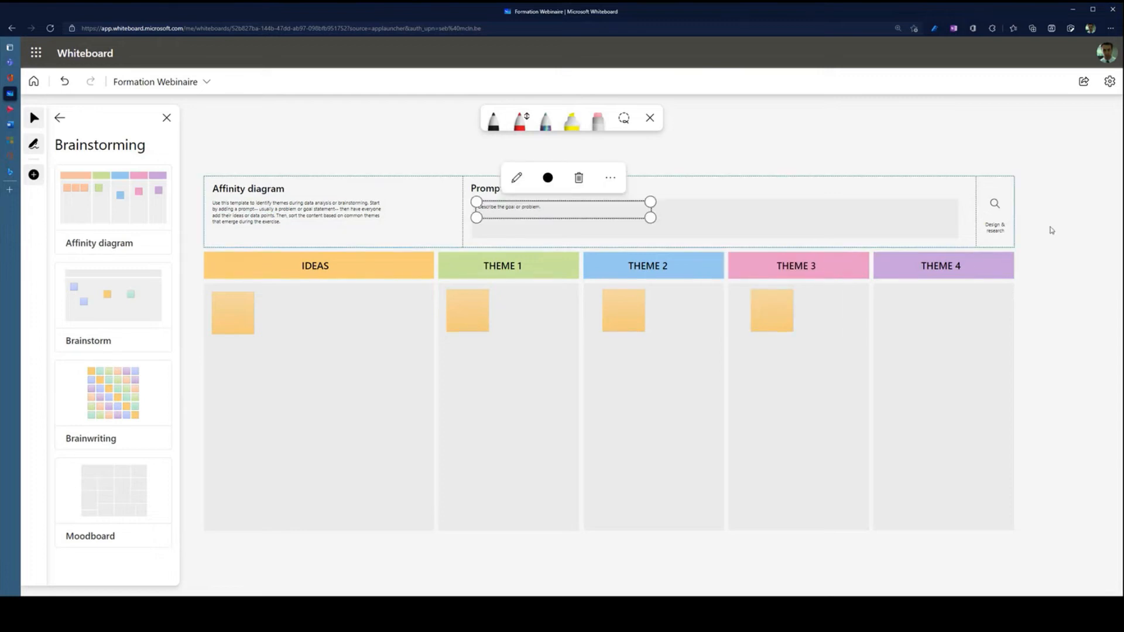
left_click(1025, 281)
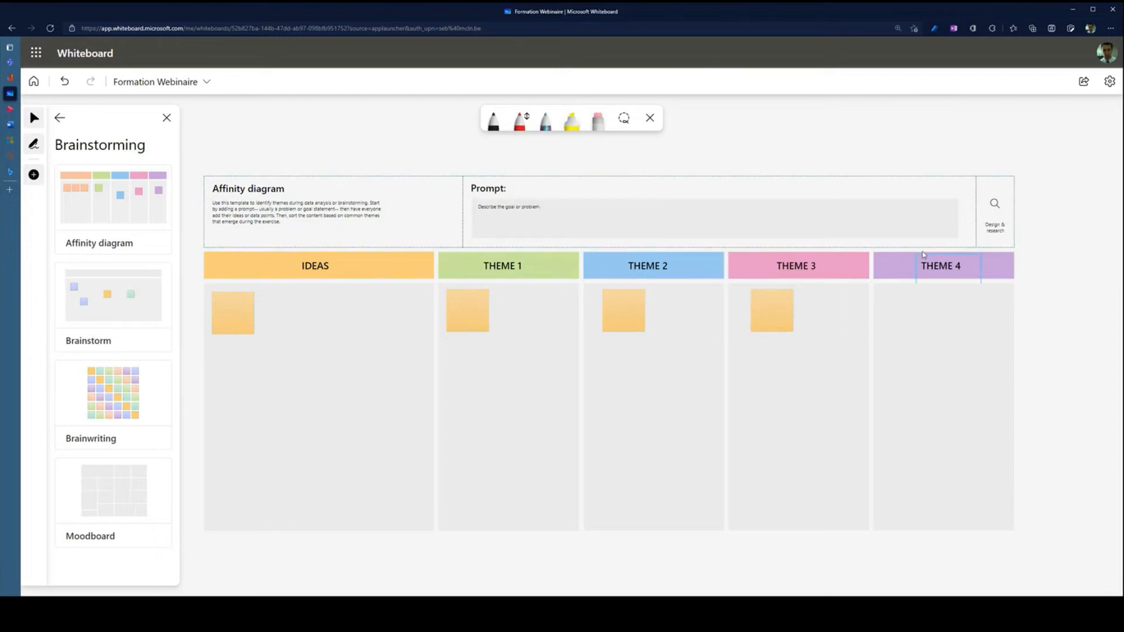
scroll(922, 251, "down", 1)
left_click_drag(1031, 167, 842, 208)
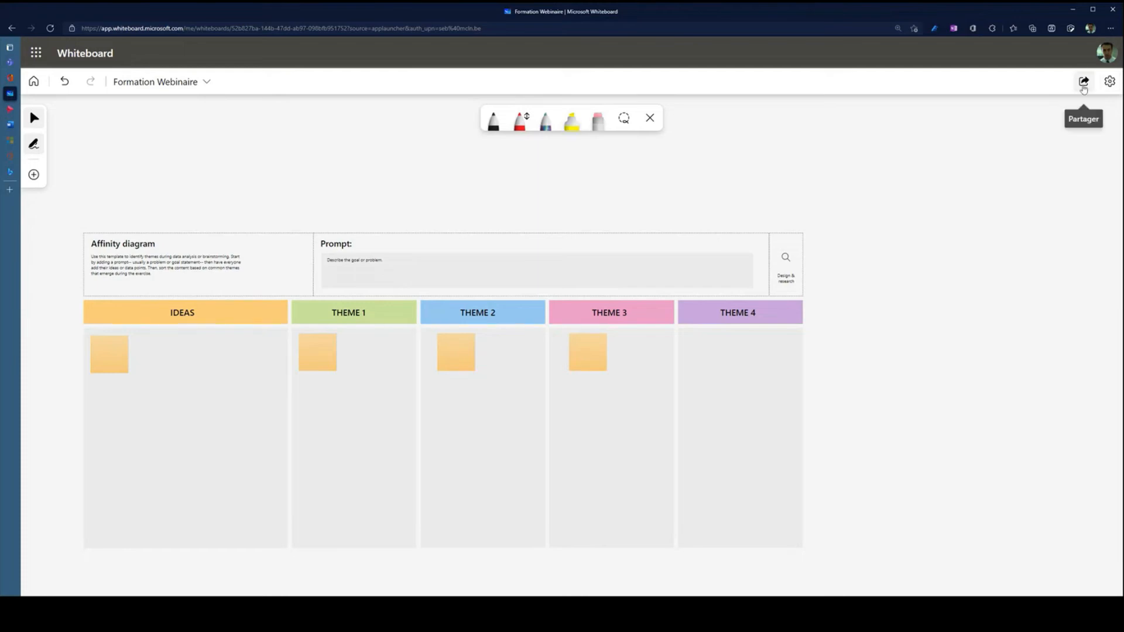
Step: Try yellow, orange, pink and black as the board's background colour, and set it to white
left_click(1110, 82)
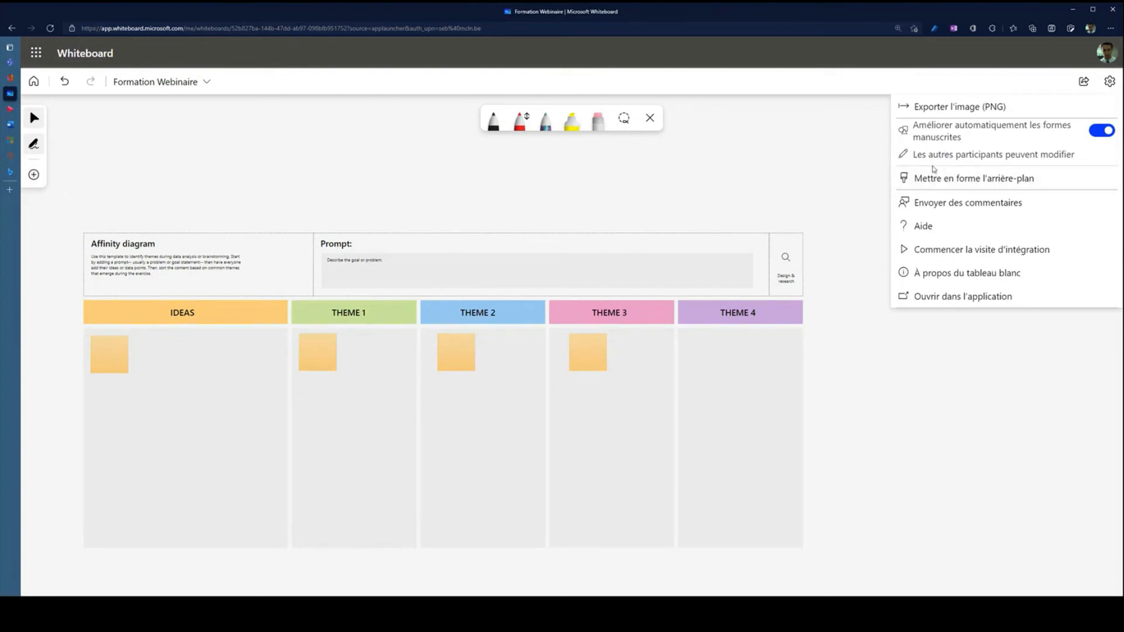
left_click(932, 177)
left_click(936, 188)
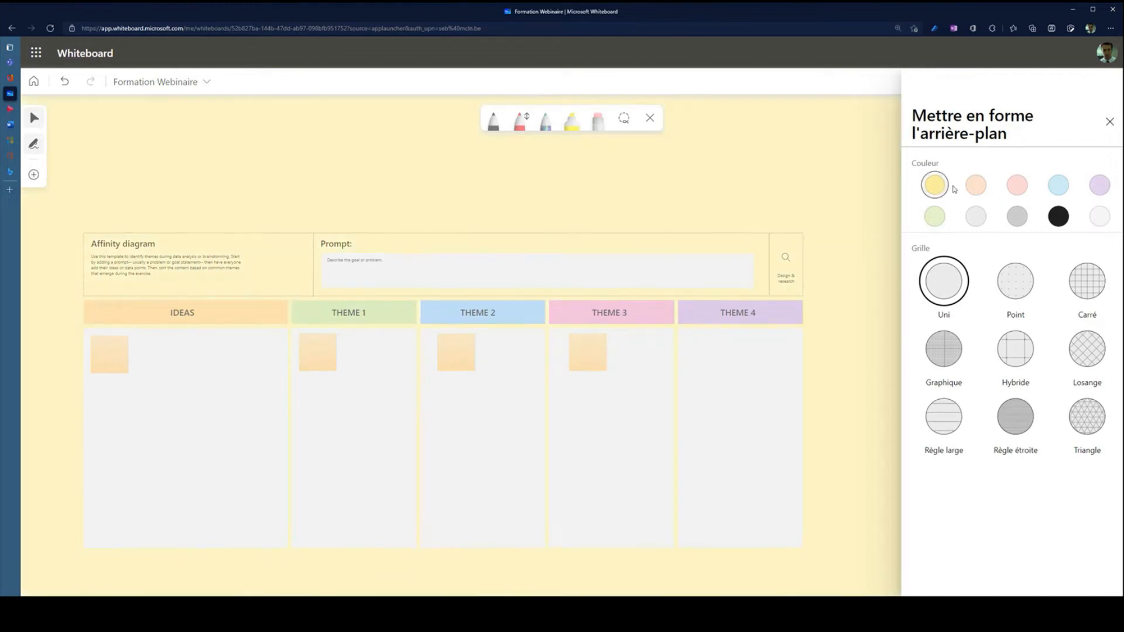
left_click(976, 185)
left_click(1017, 185)
left_click(1059, 216)
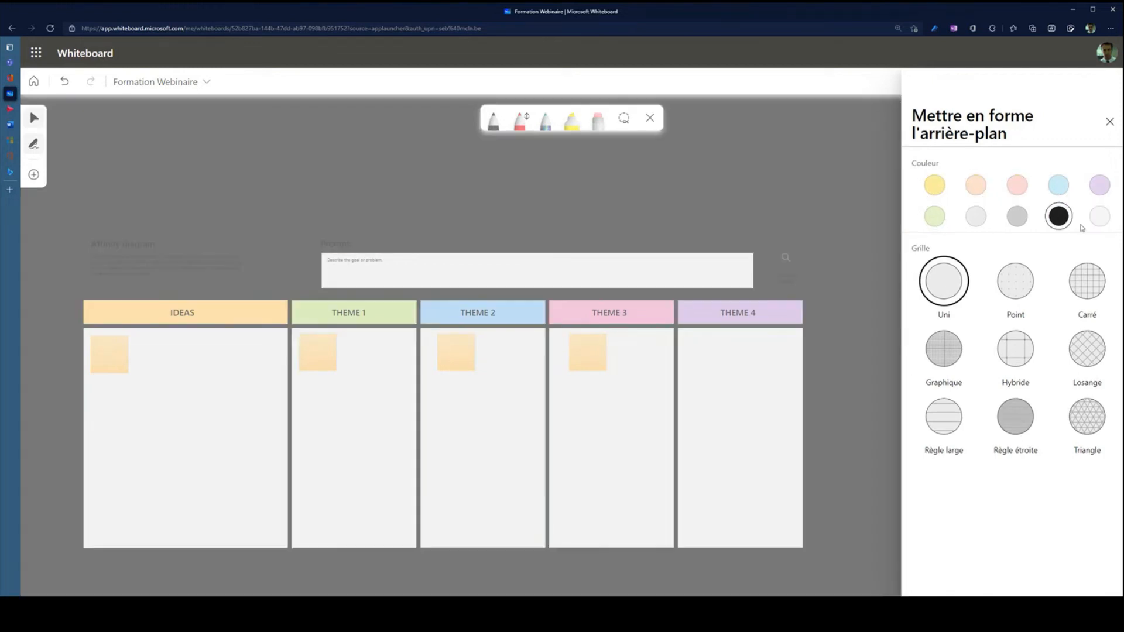
left_click(1098, 217)
Step: Apply the Point grid to the board's background and inspect the pattern up close
left_click(1016, 281)
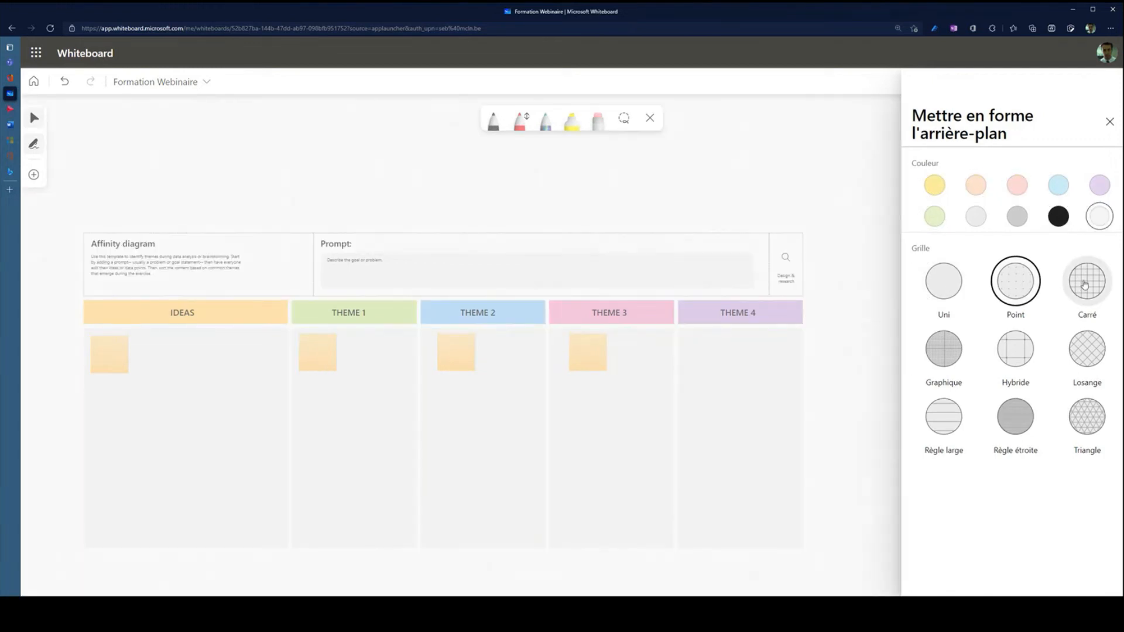
key("Escape")
scroll(838, 231, "up", 3)
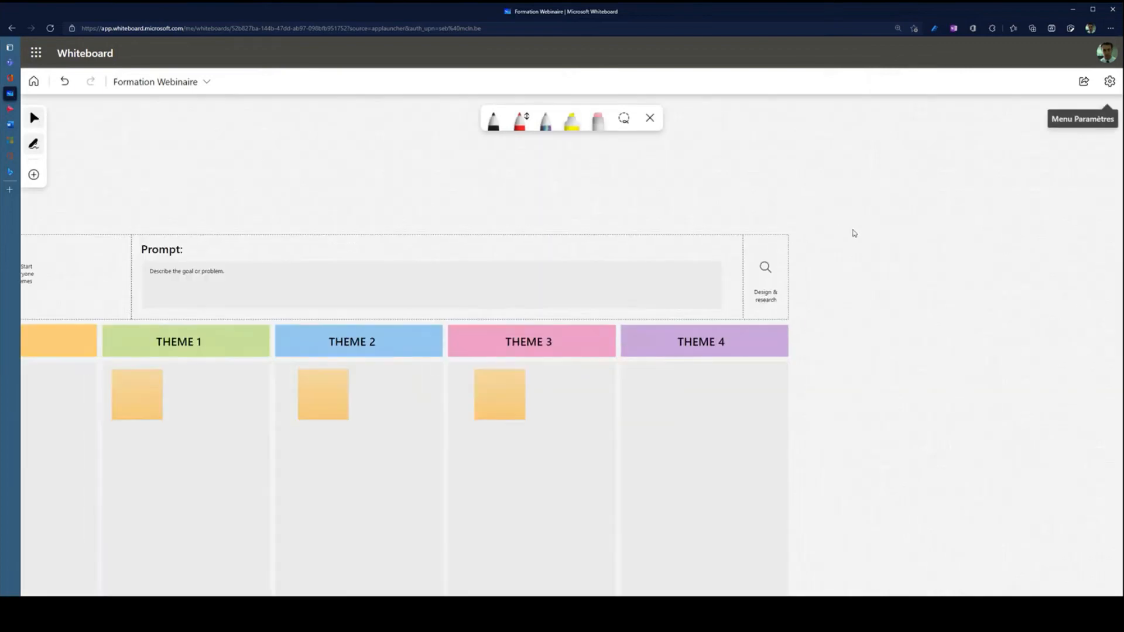
scroll(853, 233, "up", 5)
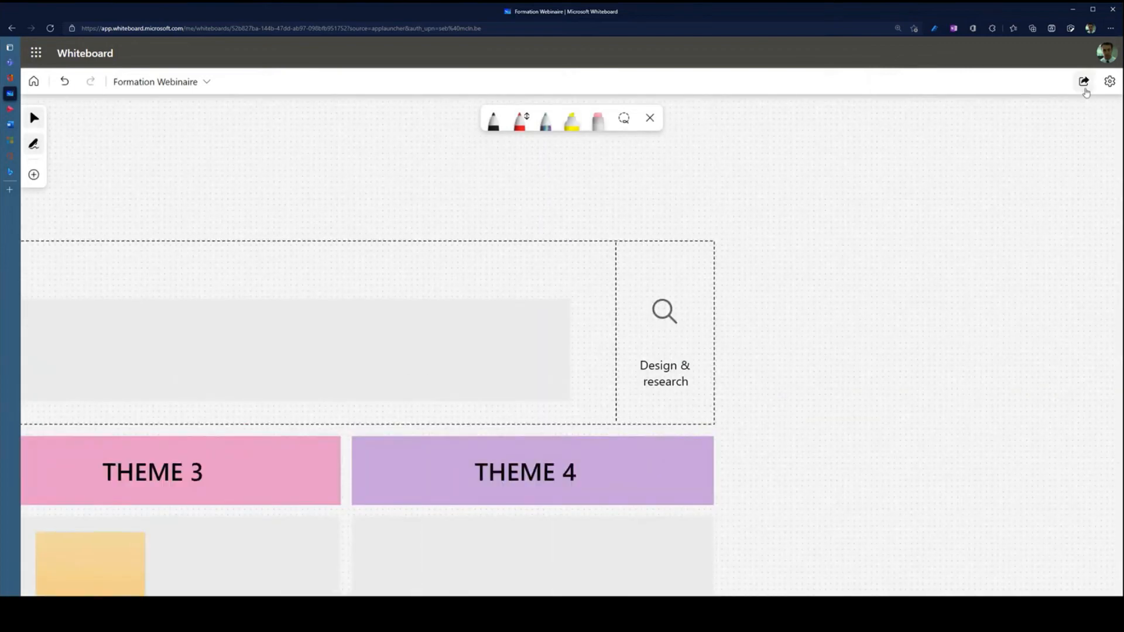
Step: Try the Carré background grid and set the board's grid to Graphique
left_click(1110, 81)
left_click(1012, 179)
left_click(1094, 270)
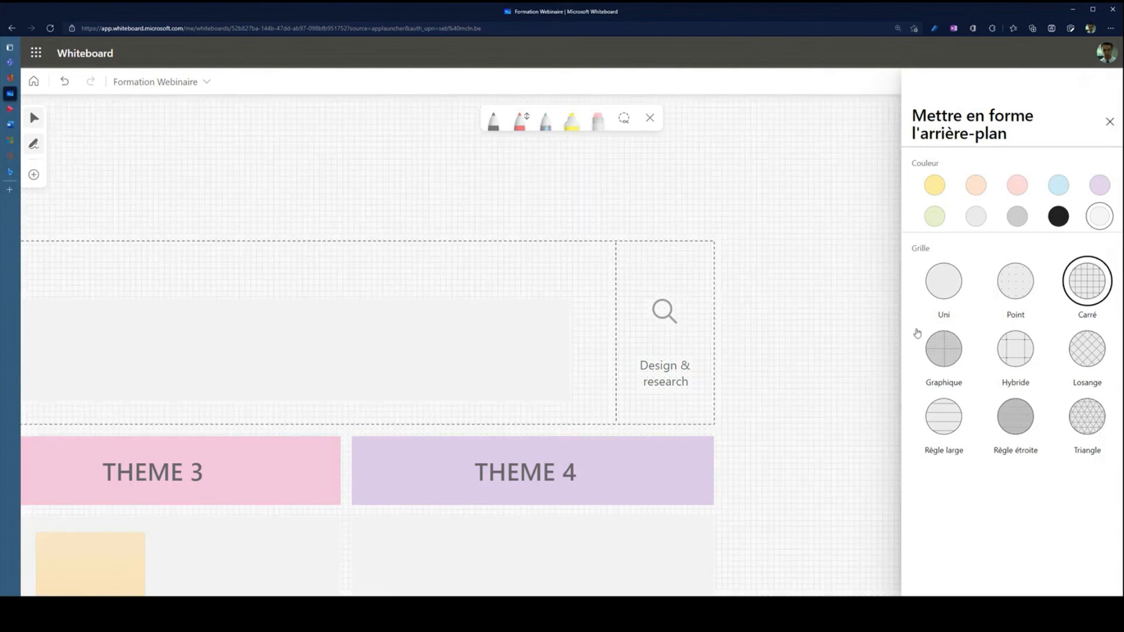
left_click(944, 349)
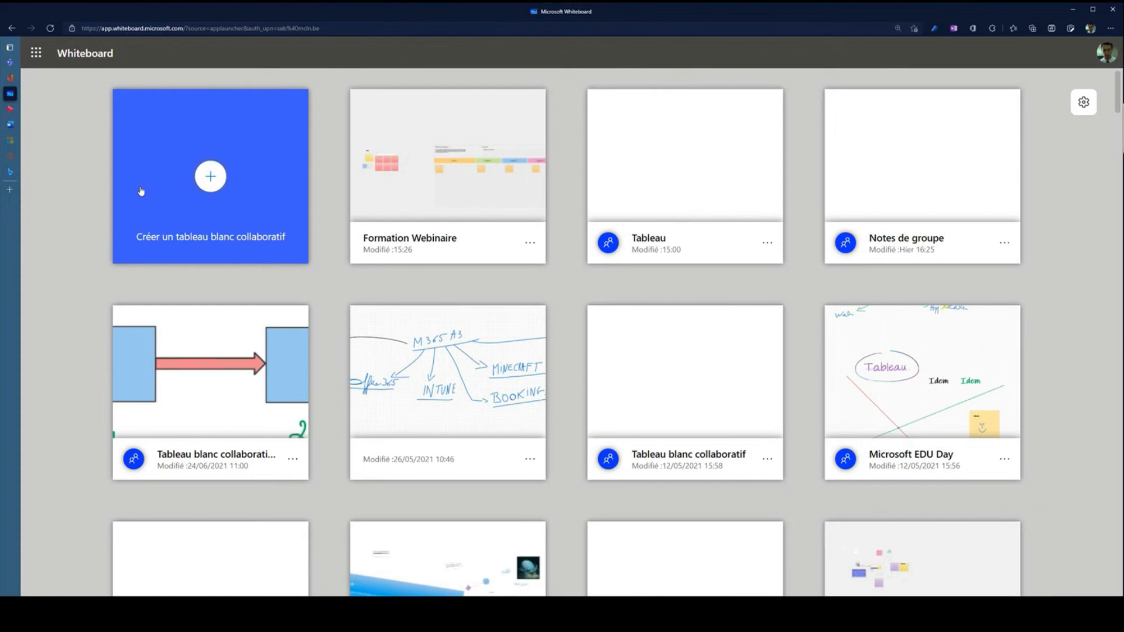
Step: In Microsoft Teams, add a Whiteboard tab named "Atelier avec mes élèves" to the Bulletins channel, with collaboration and editing for everyone
left_click(65, 78)
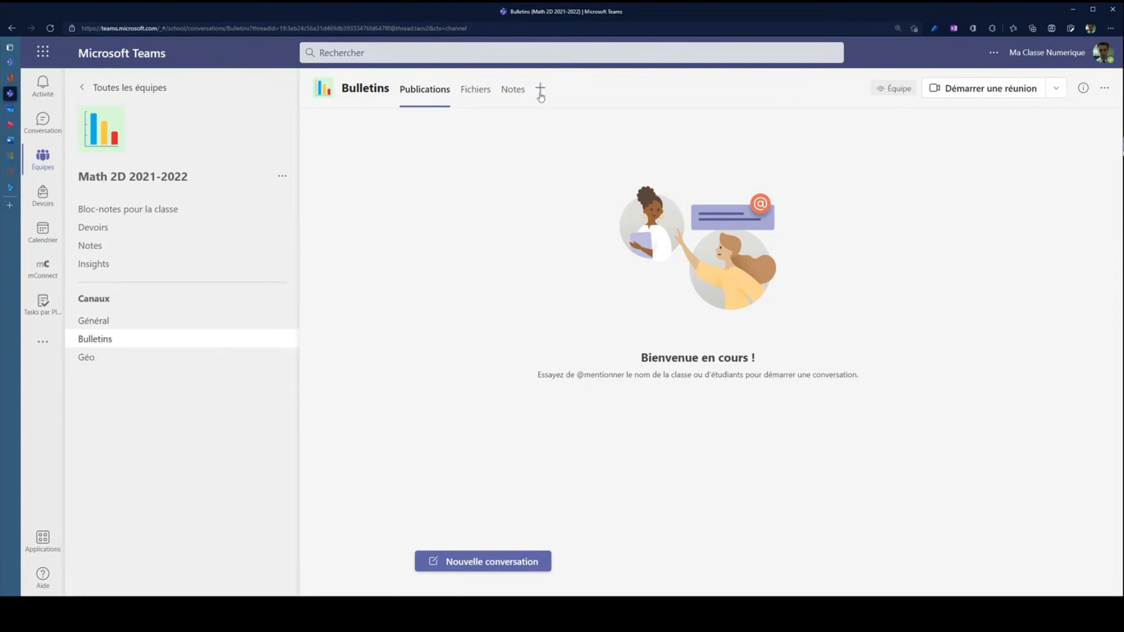
left_click(541, 91)
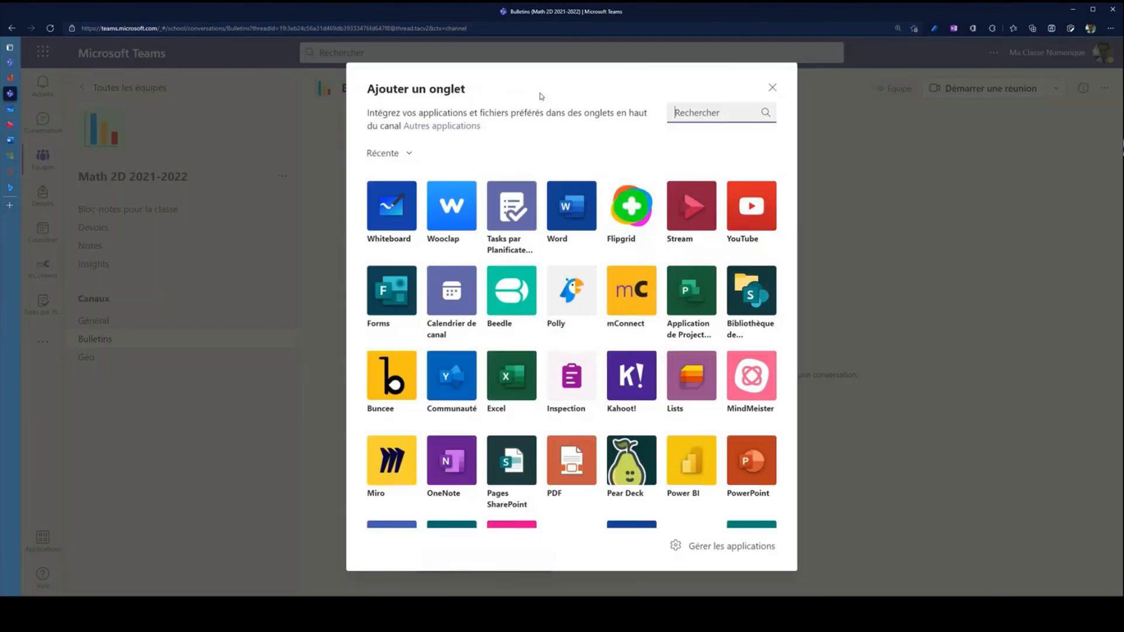
left_click(393, 207)
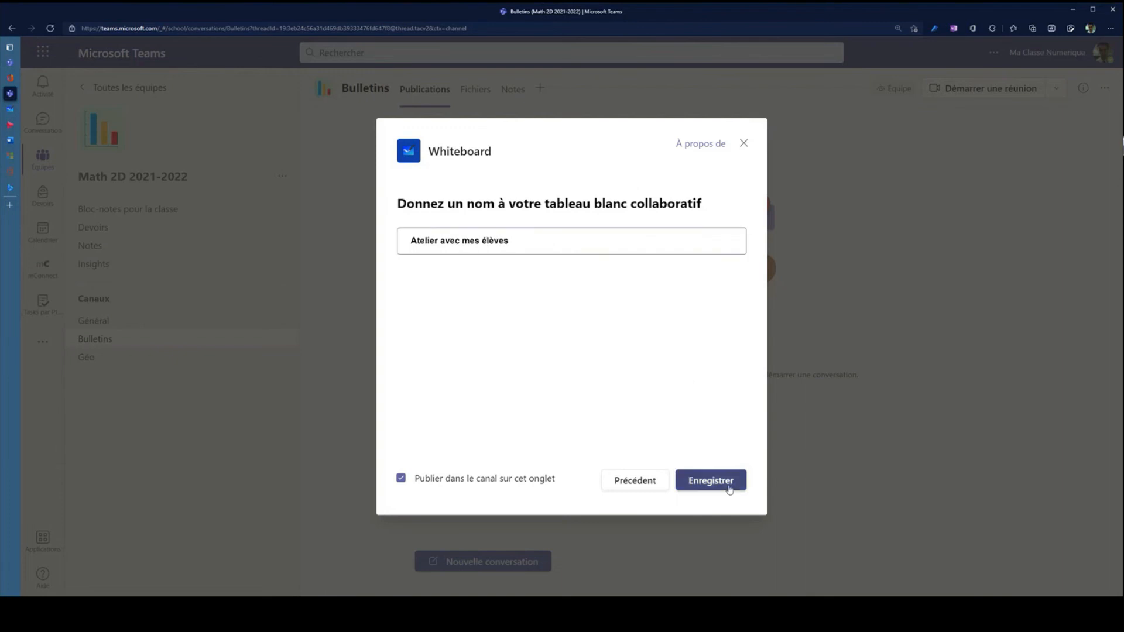
left_click(729, 486)
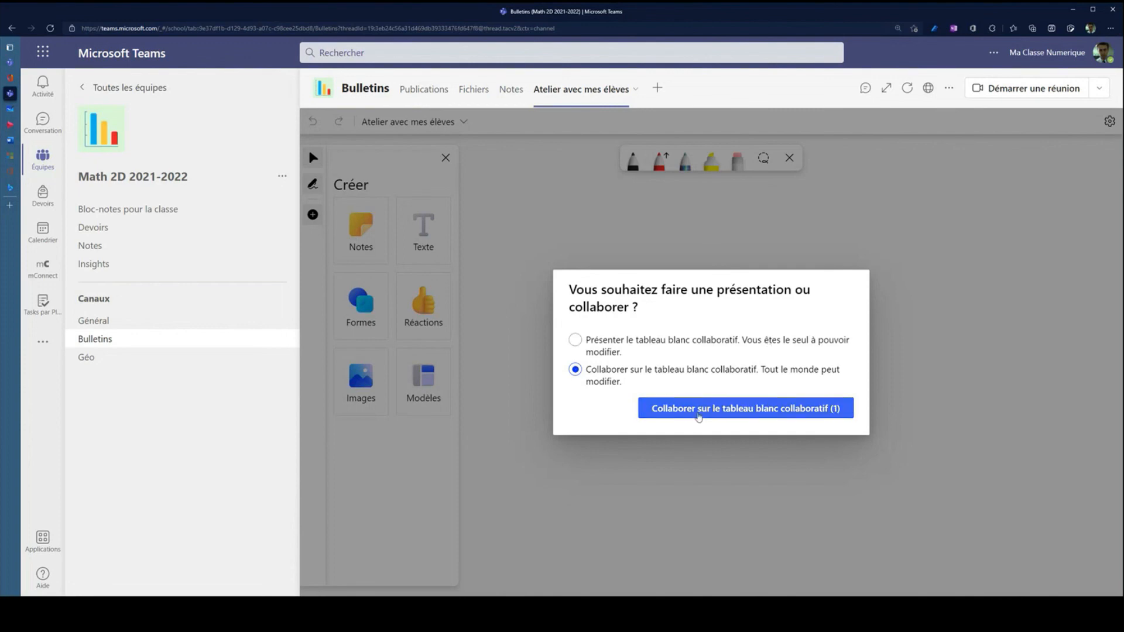
left_click(699, 411)
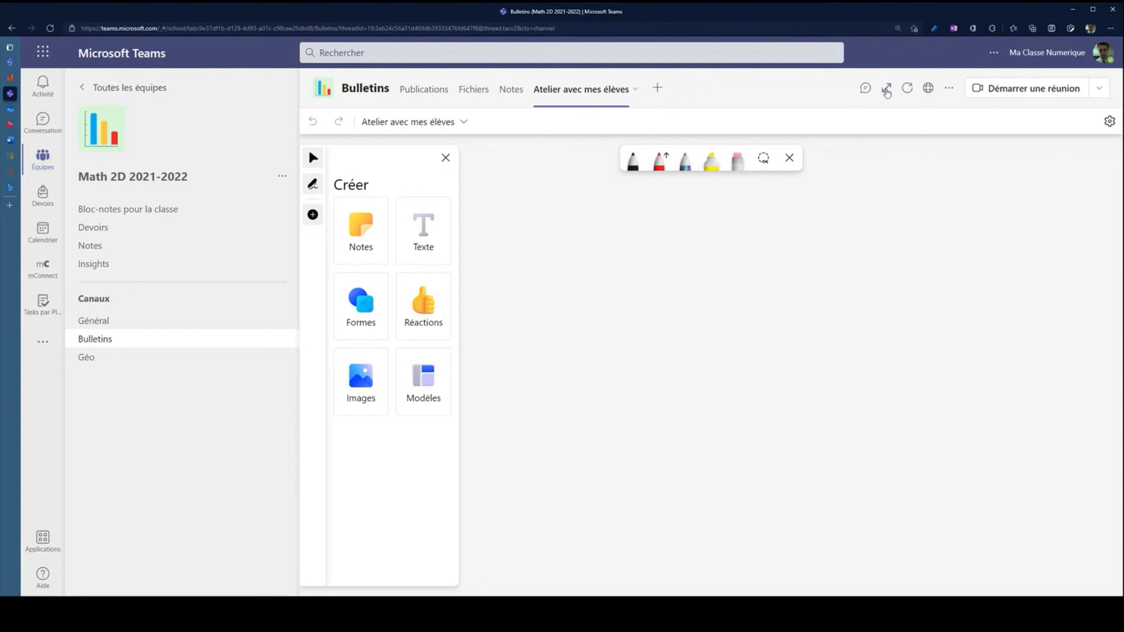
Step: Expand the whiteboard tab, restore its normal size, and expand it again
left_click(887, 91)
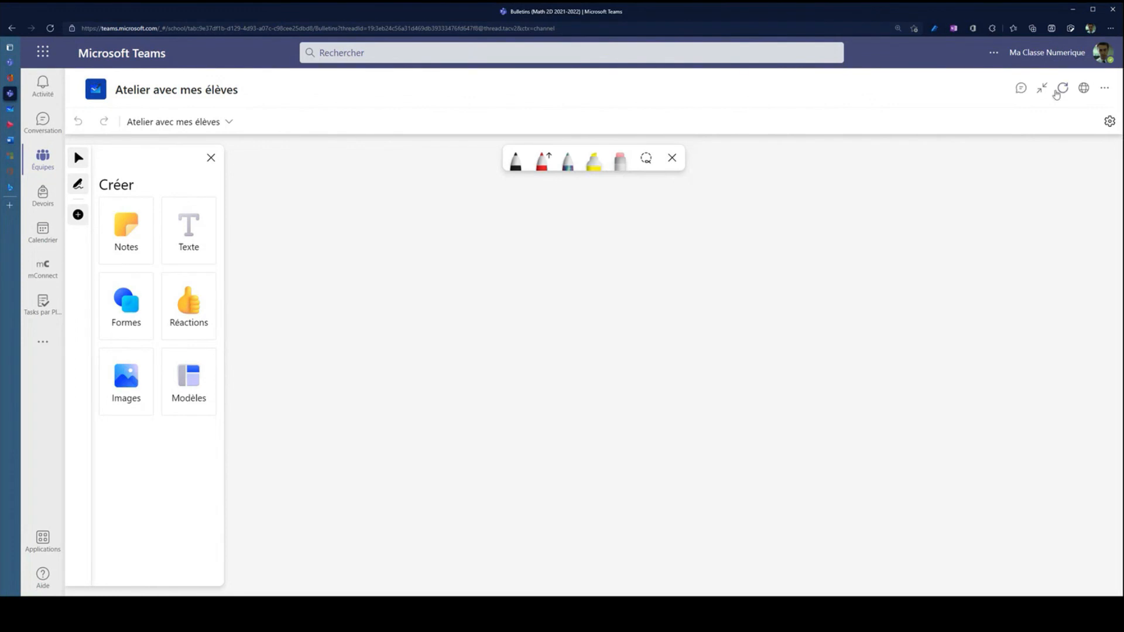
left_click(1044, 88)
left_click(882, 91)
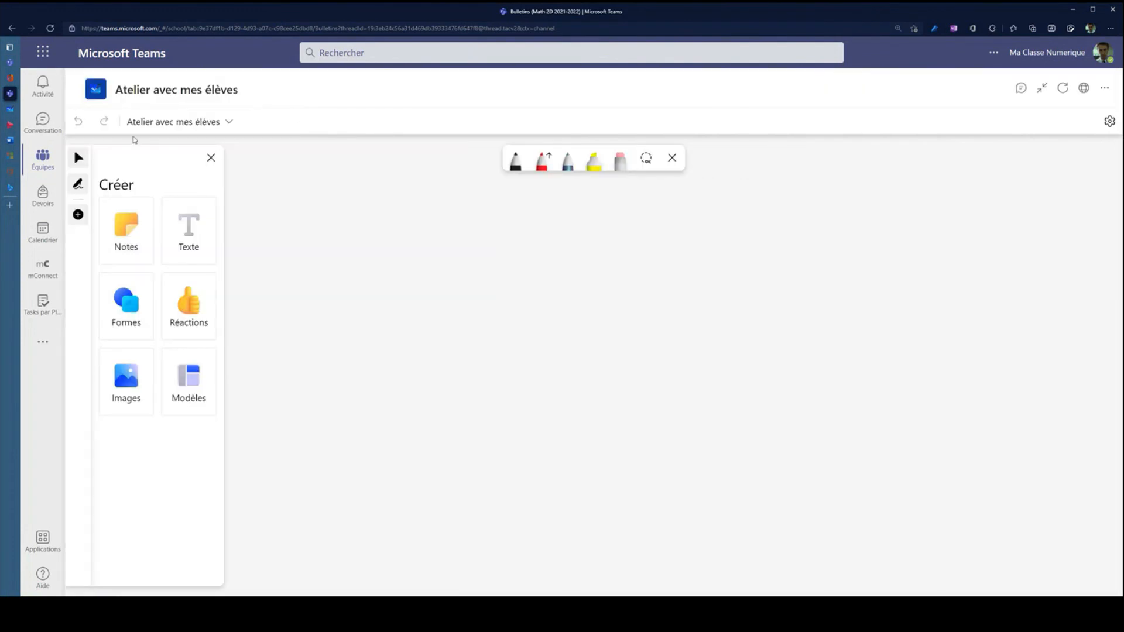